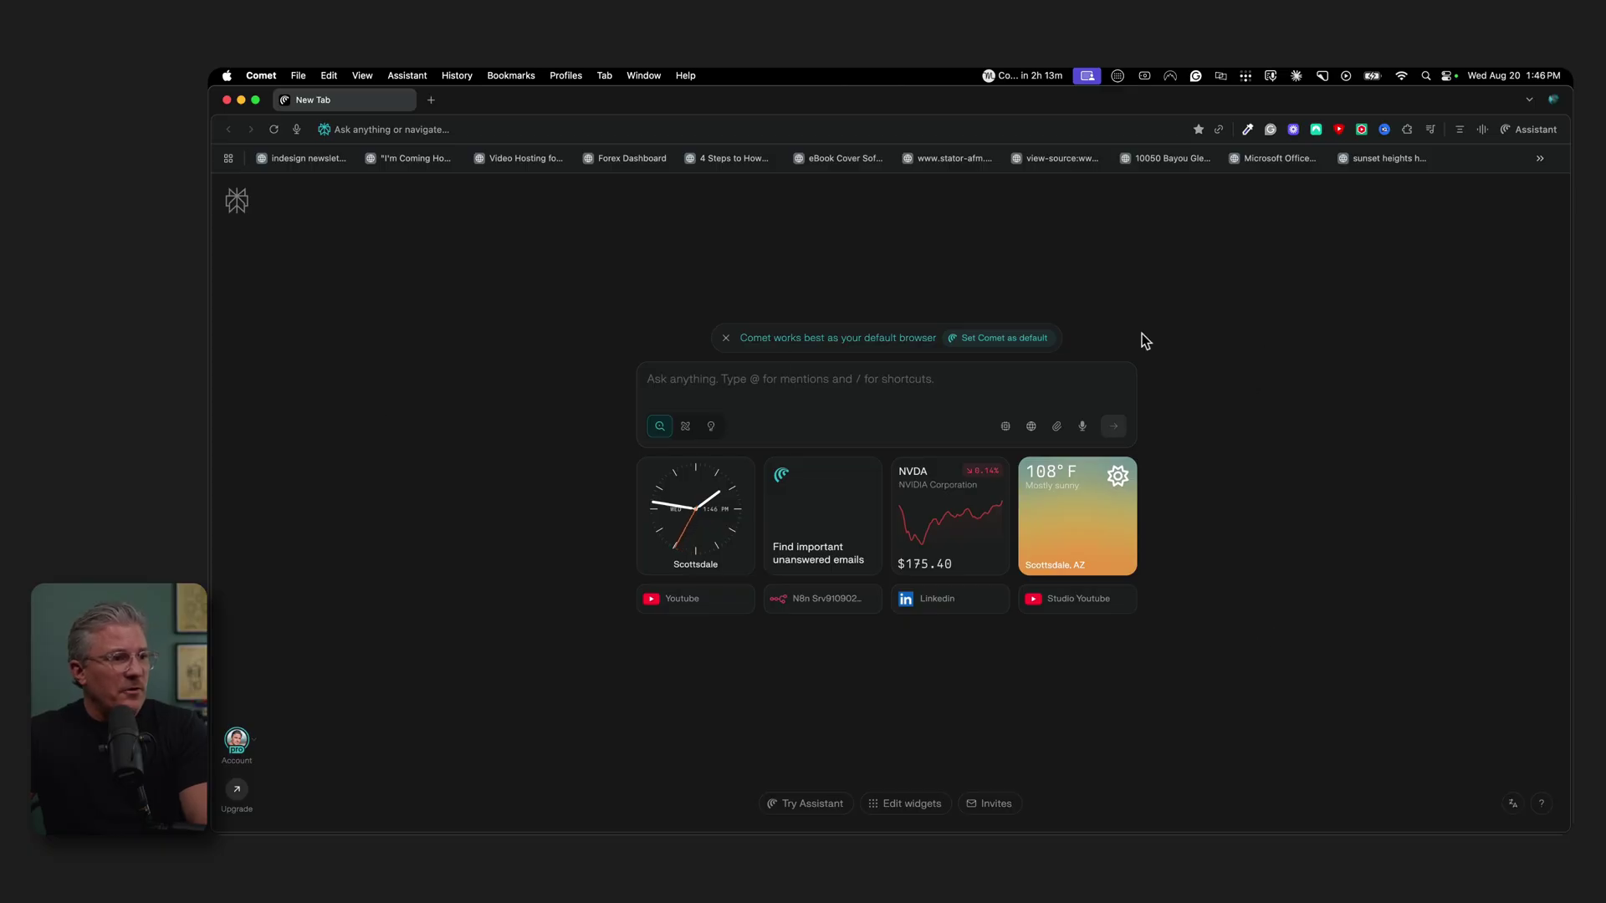
- Dismiss the default-browser banner and close the Ask box's shortcut suggestions
{"action": "left_click", "coordinate": [725, 339]}
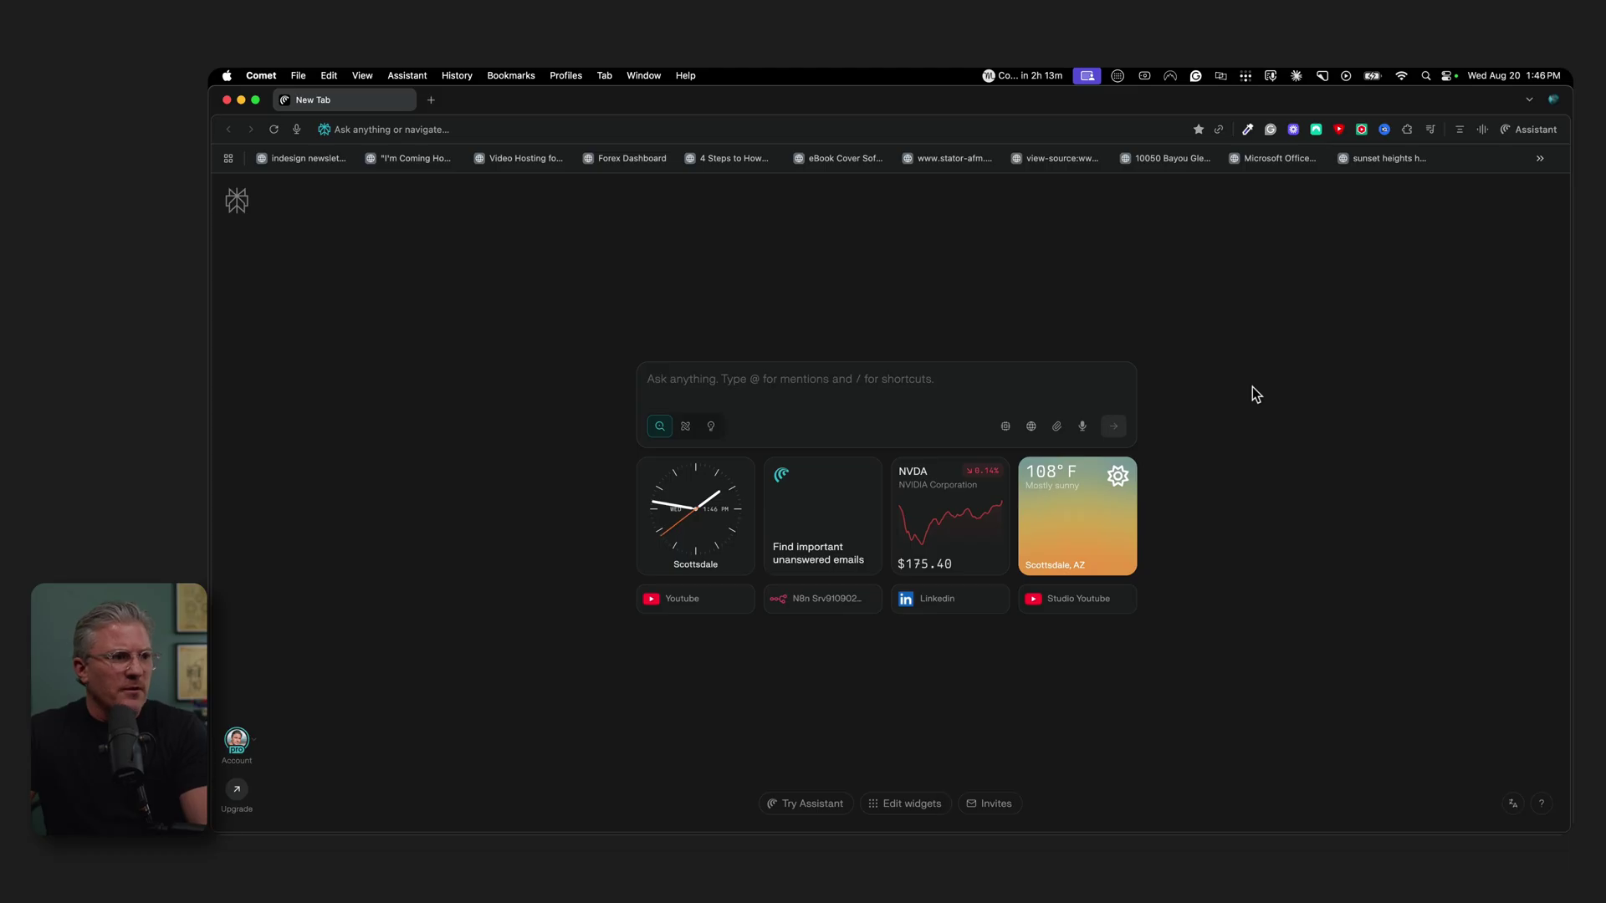
{"action": "left_click", "coordinate": [649, 382]}
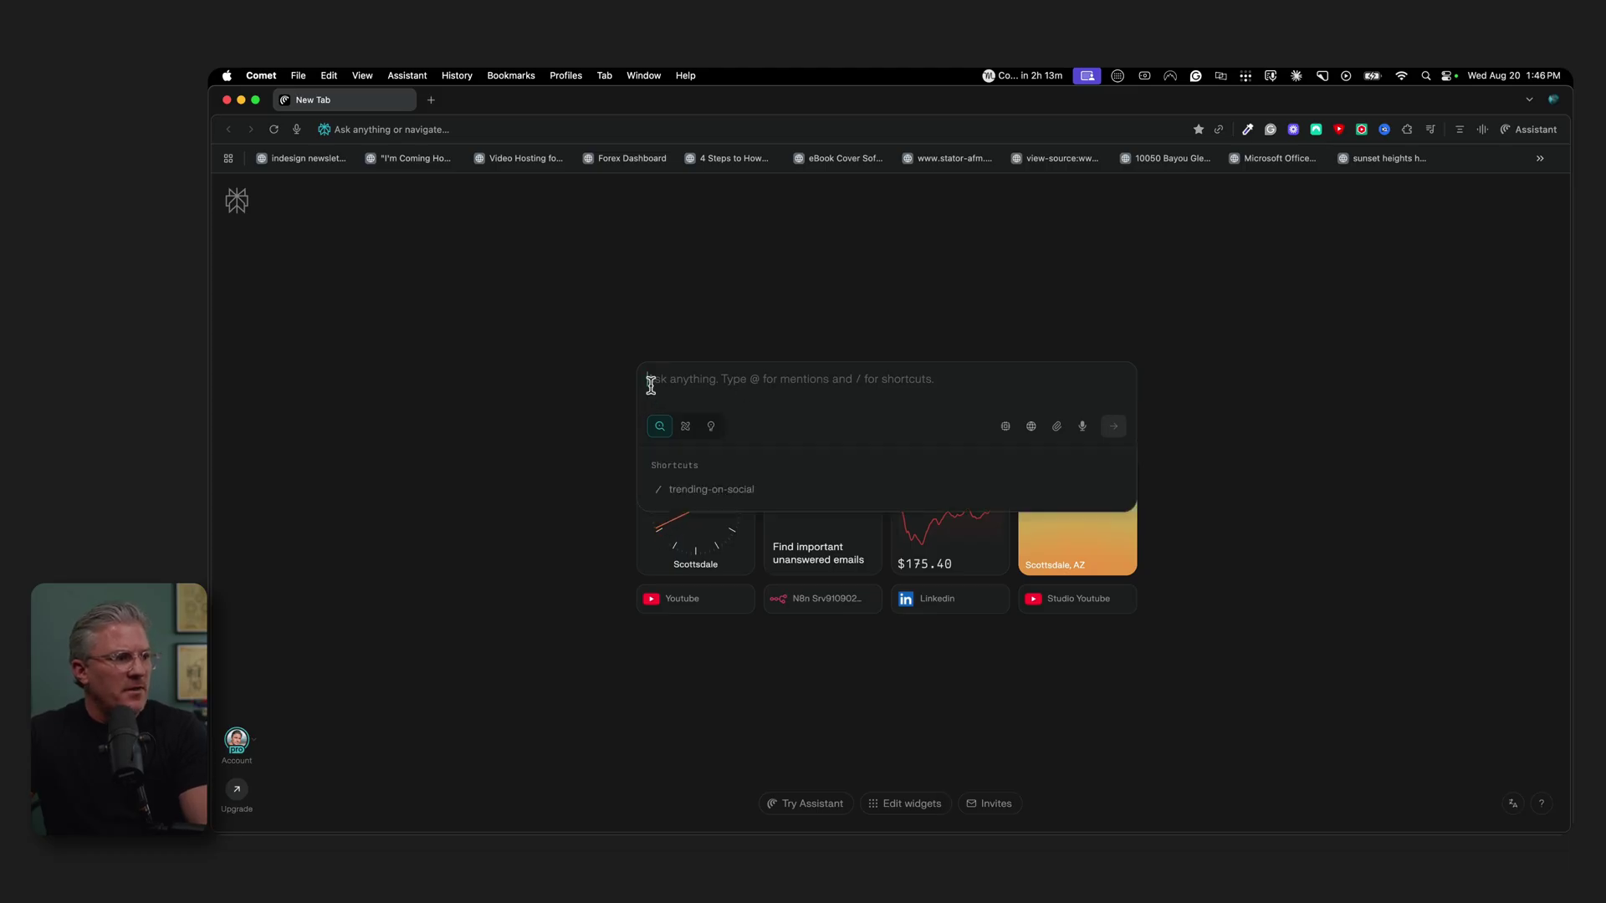
{"action": "left_click", "coordinate": [559, 326]}
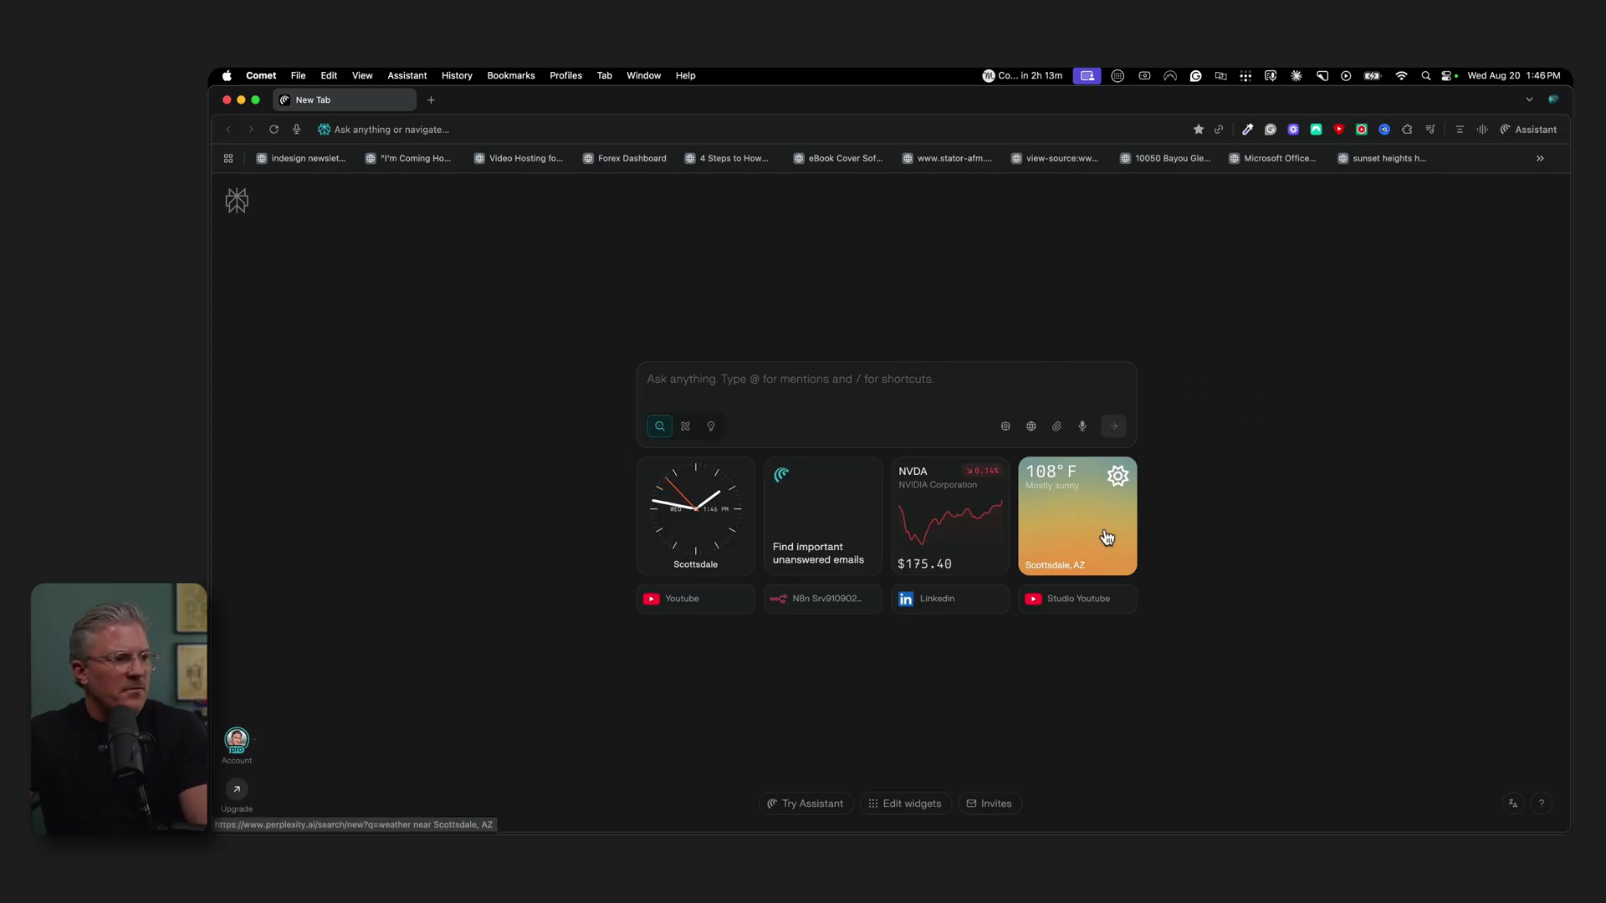
- From the widget gallery, add a blank Sticky note and the Zen widget, then finish editing
{"action": "left_click", "coordinate": [902, 803]}
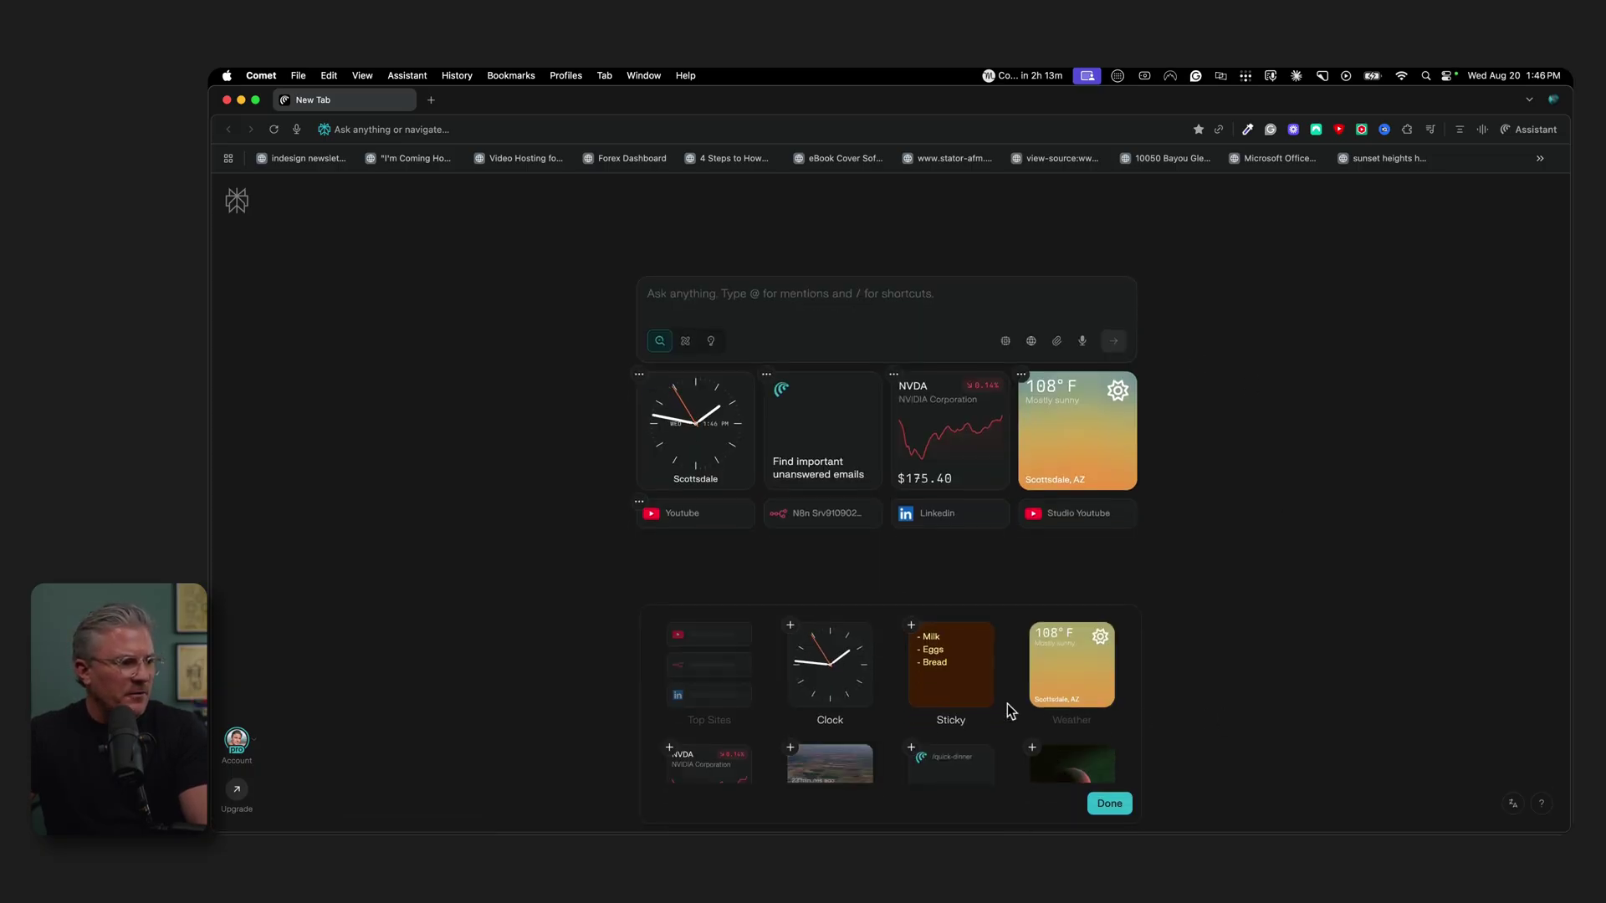
{"action": "scroll", "coordinate": [850, 709], "scroll_direction": "down", "scroll_amount": 3}
{"action": "scroll", "coordinate": [852, 709], "scroll_direction": "up", "scroll_amount": 3}
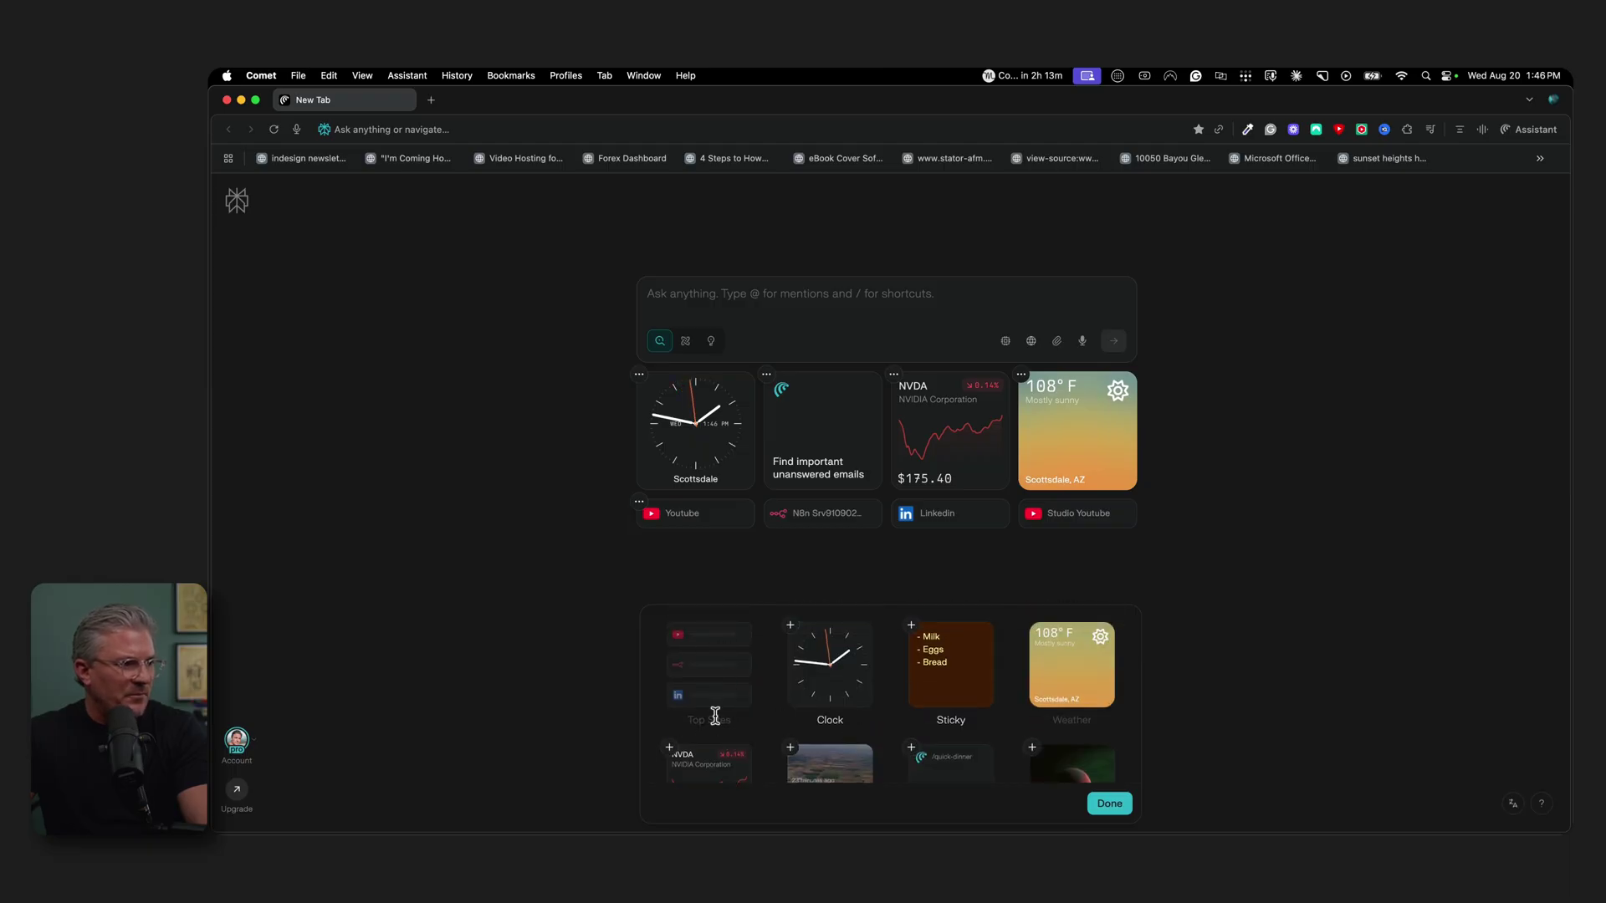
{"action": "scroll", "coordinate": [1018, 701], "scroll_direction": "down", "scroll_amount": 1}
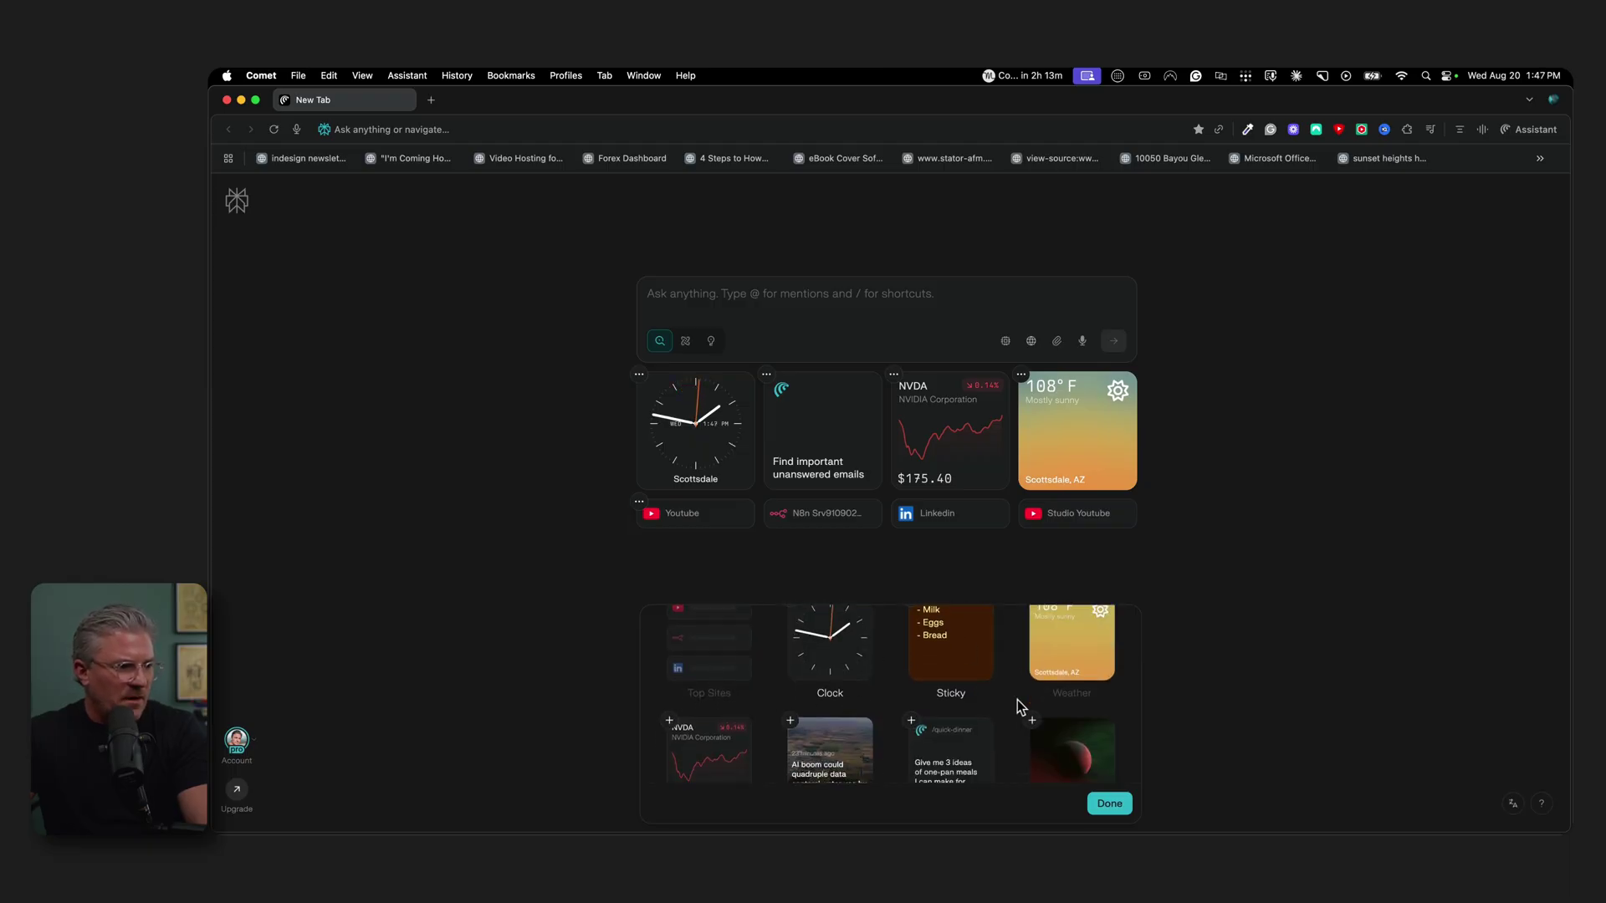
{"action": "scroll", "coordinate": [1004, 690], "scroll_direction": "up", "scroll_amount": 1}
{"action": "left_click", "coordinate": [911, 628]}
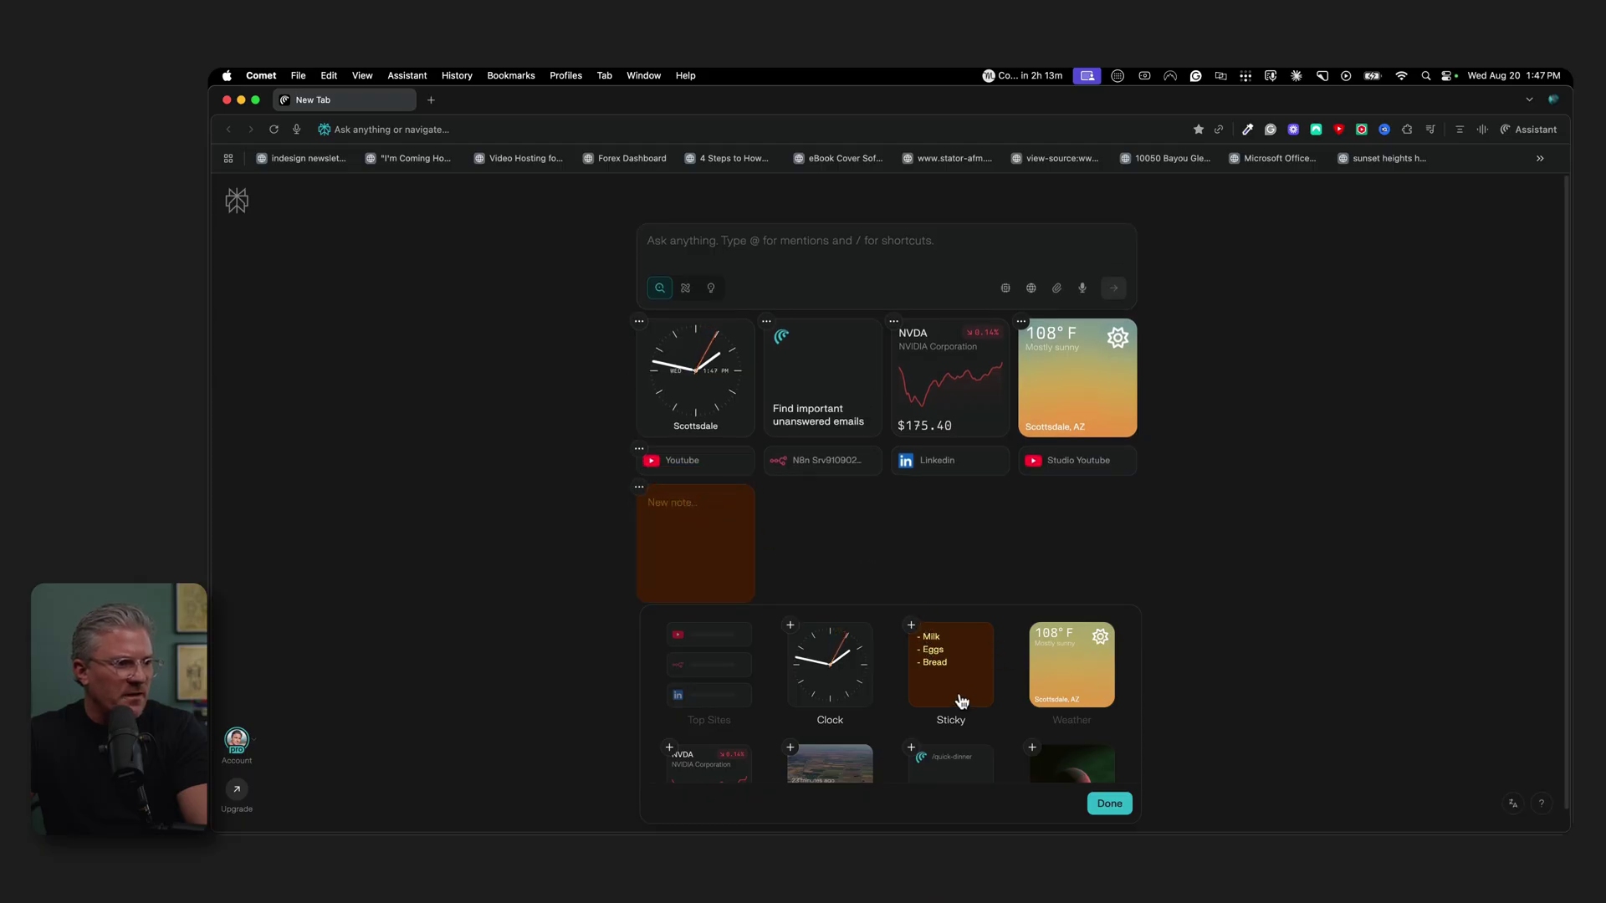
{"action": "scroll", "coordinate": [975, 703], "scroll_direction": "down", "scroll_amount": 3}
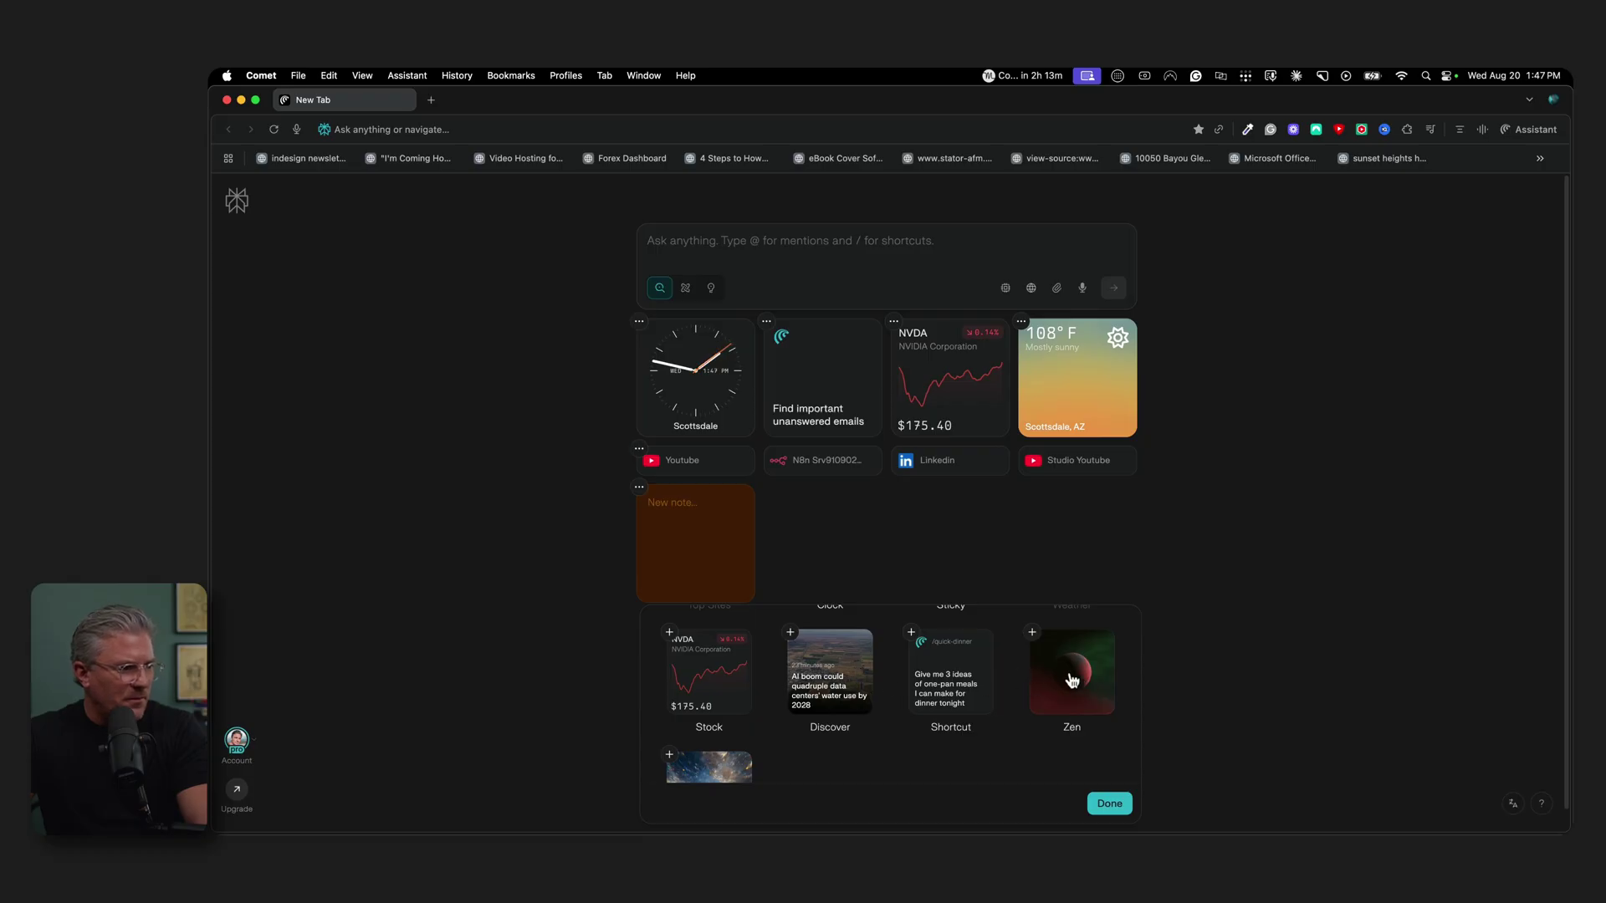
{"action": "left_click", "coordinate": [1071, 674]}
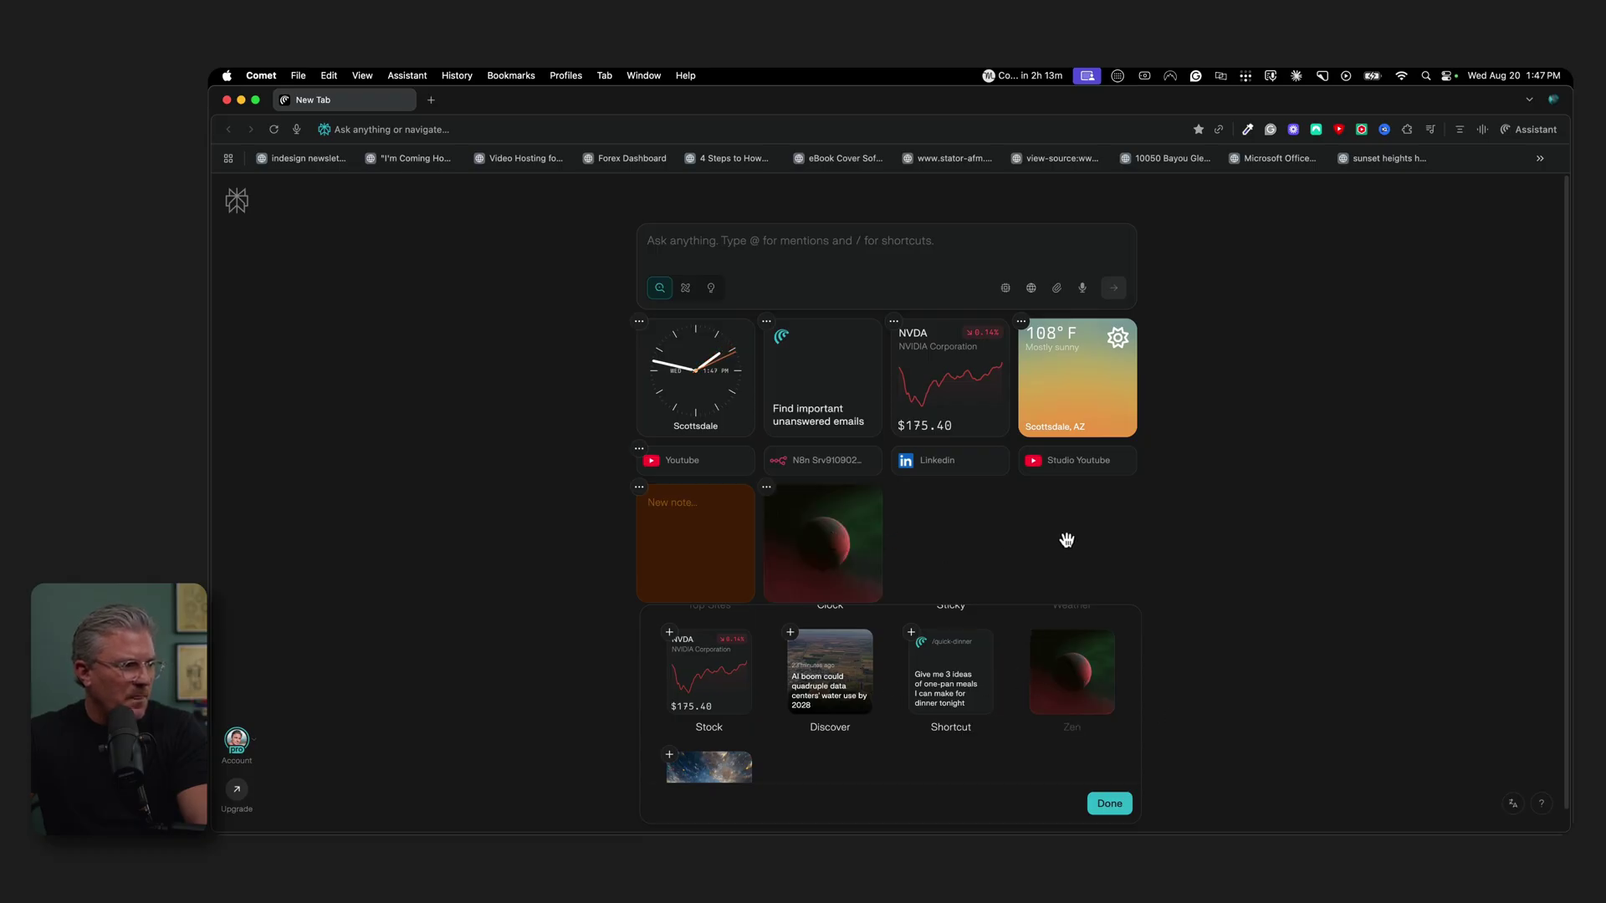
{"action": "left_click", "coordinate": [1109, 803]}
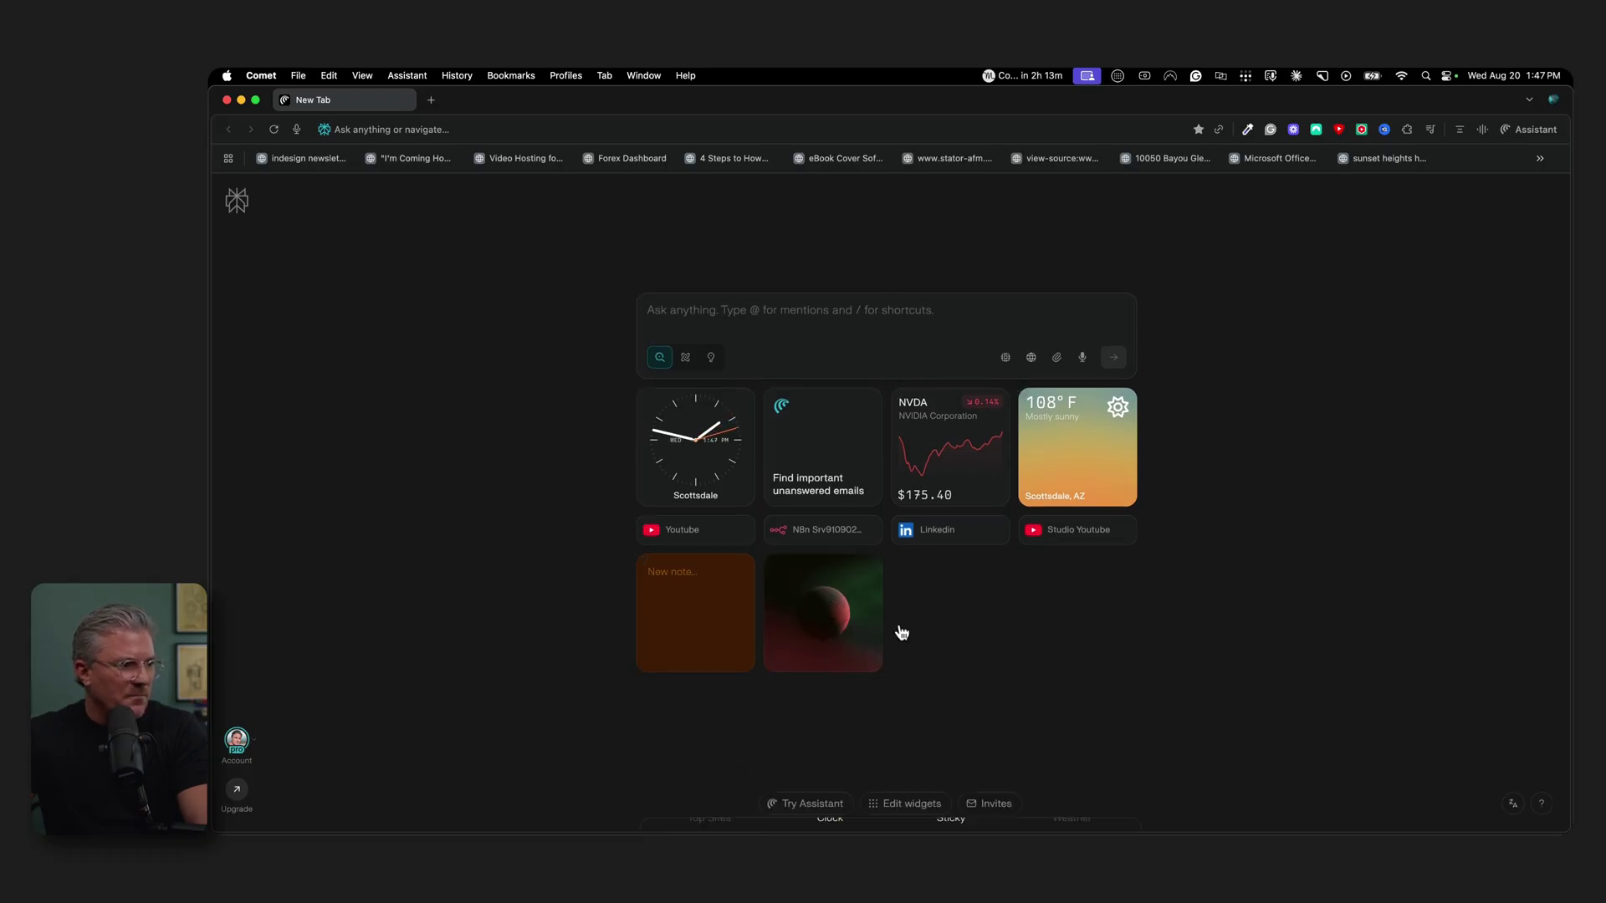
- Open the Zen widget's perplexity.ai zen page, then close that tab
{"action": "left_click", "coordinate": [832, 629]}
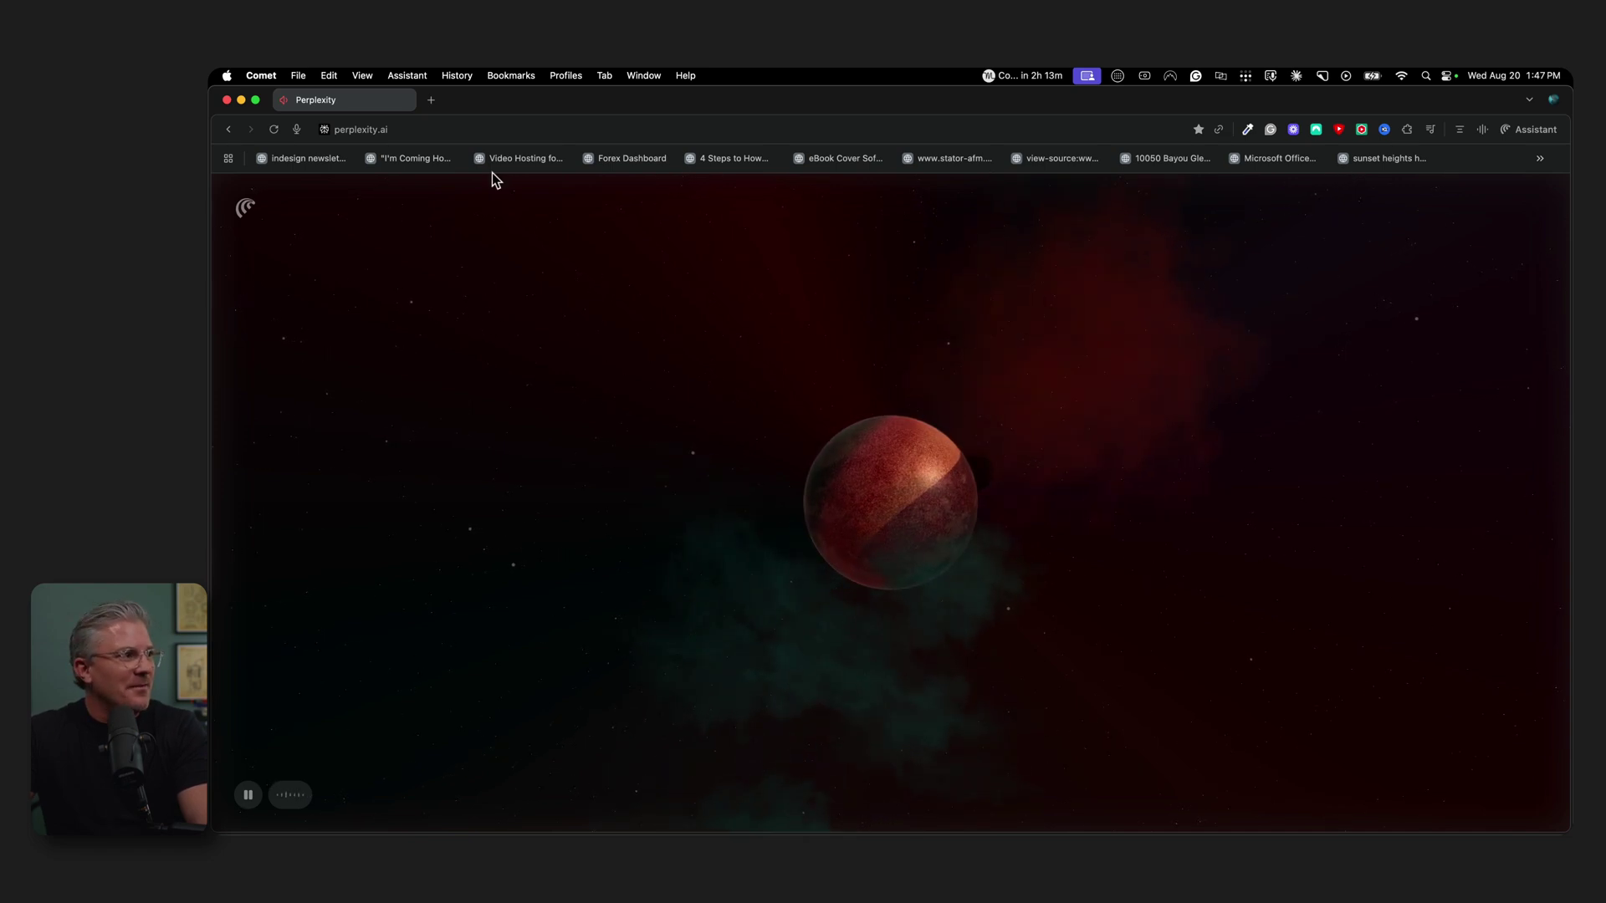
{"action": "left_click", "coordinate": [405, 100]}
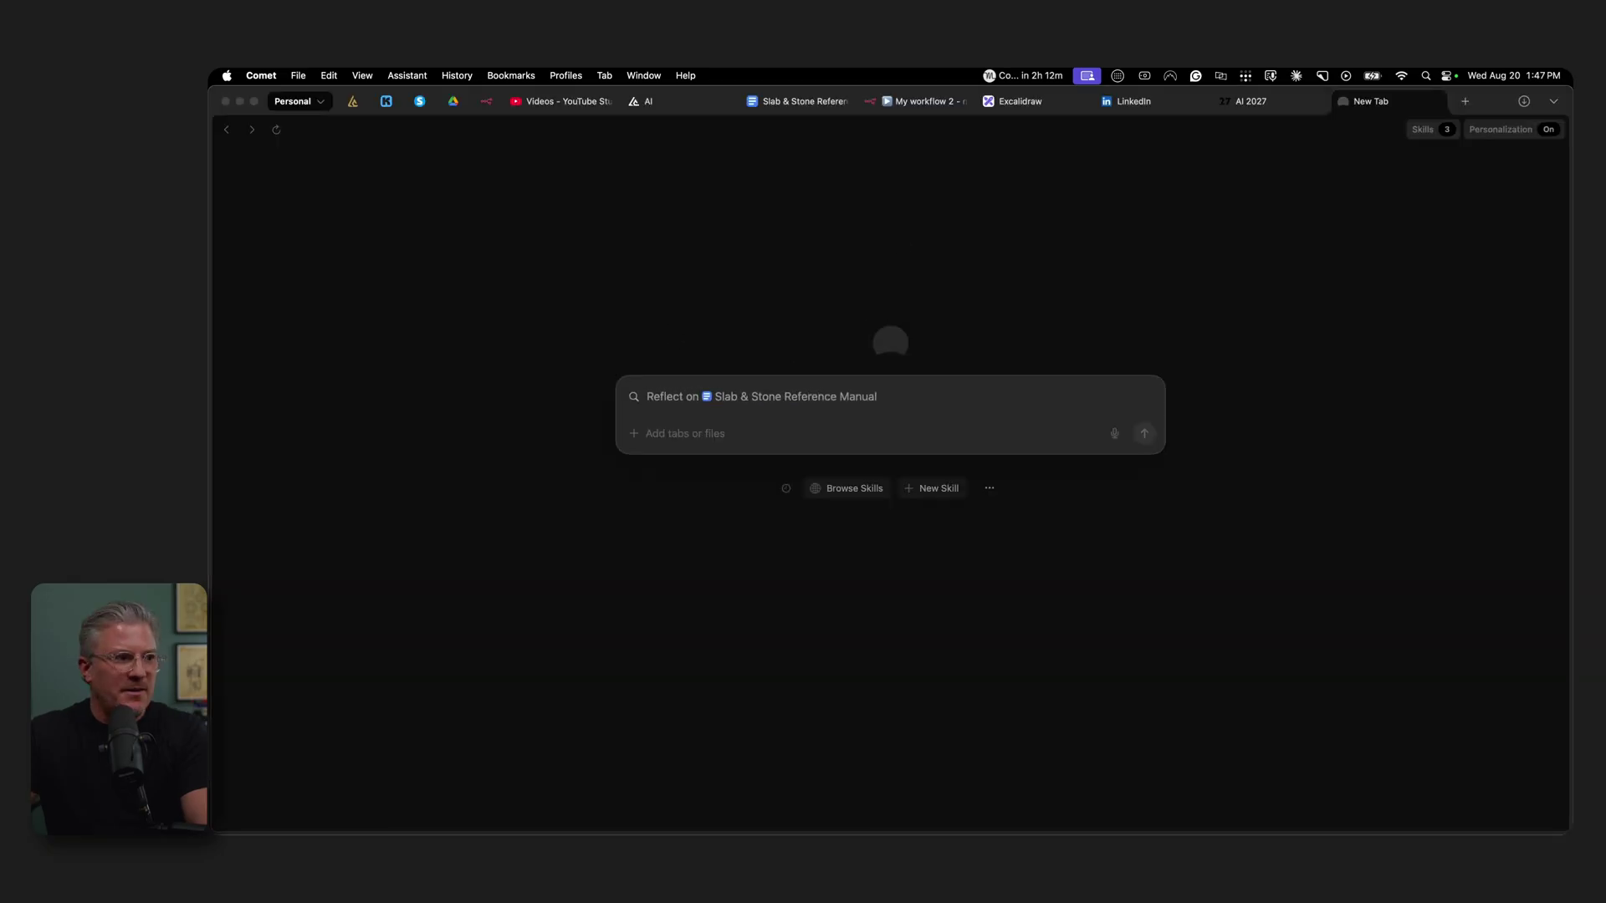
- Return to the widget new-tab window and enter 'ai 2027' in its Ask box
{"action": "key", "text": "super+n"}
{"action": "left_click", "coordinate": [432, 100]}
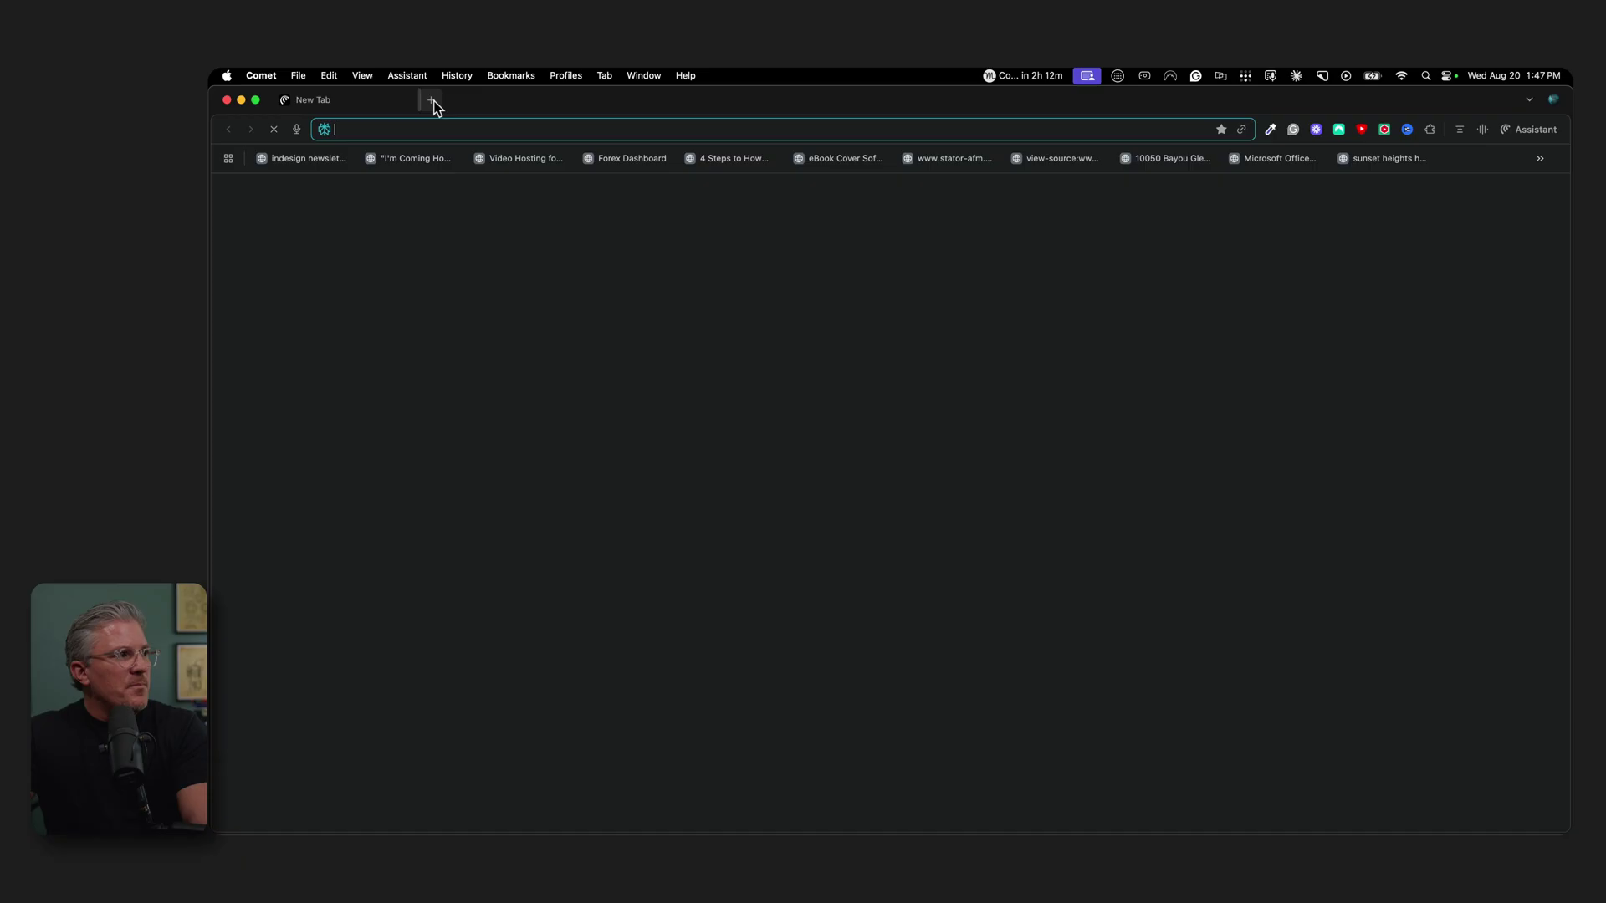
{"action": "left_click", "coordinate": [552, 100]}
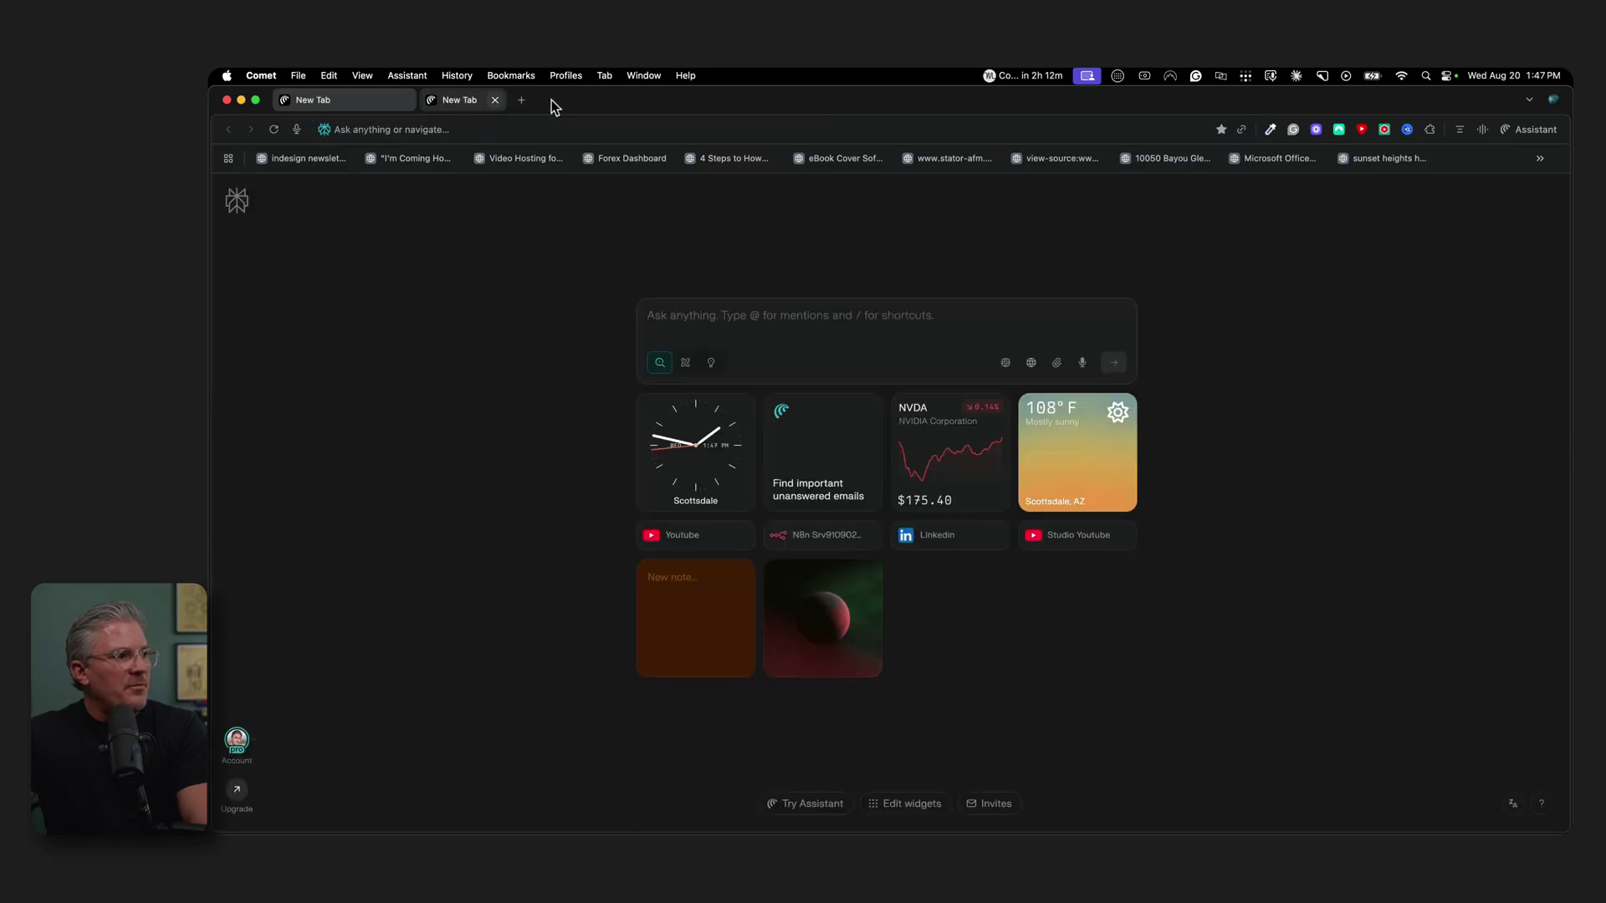
{"action": "left_click", "coordinate": [805, 317]}
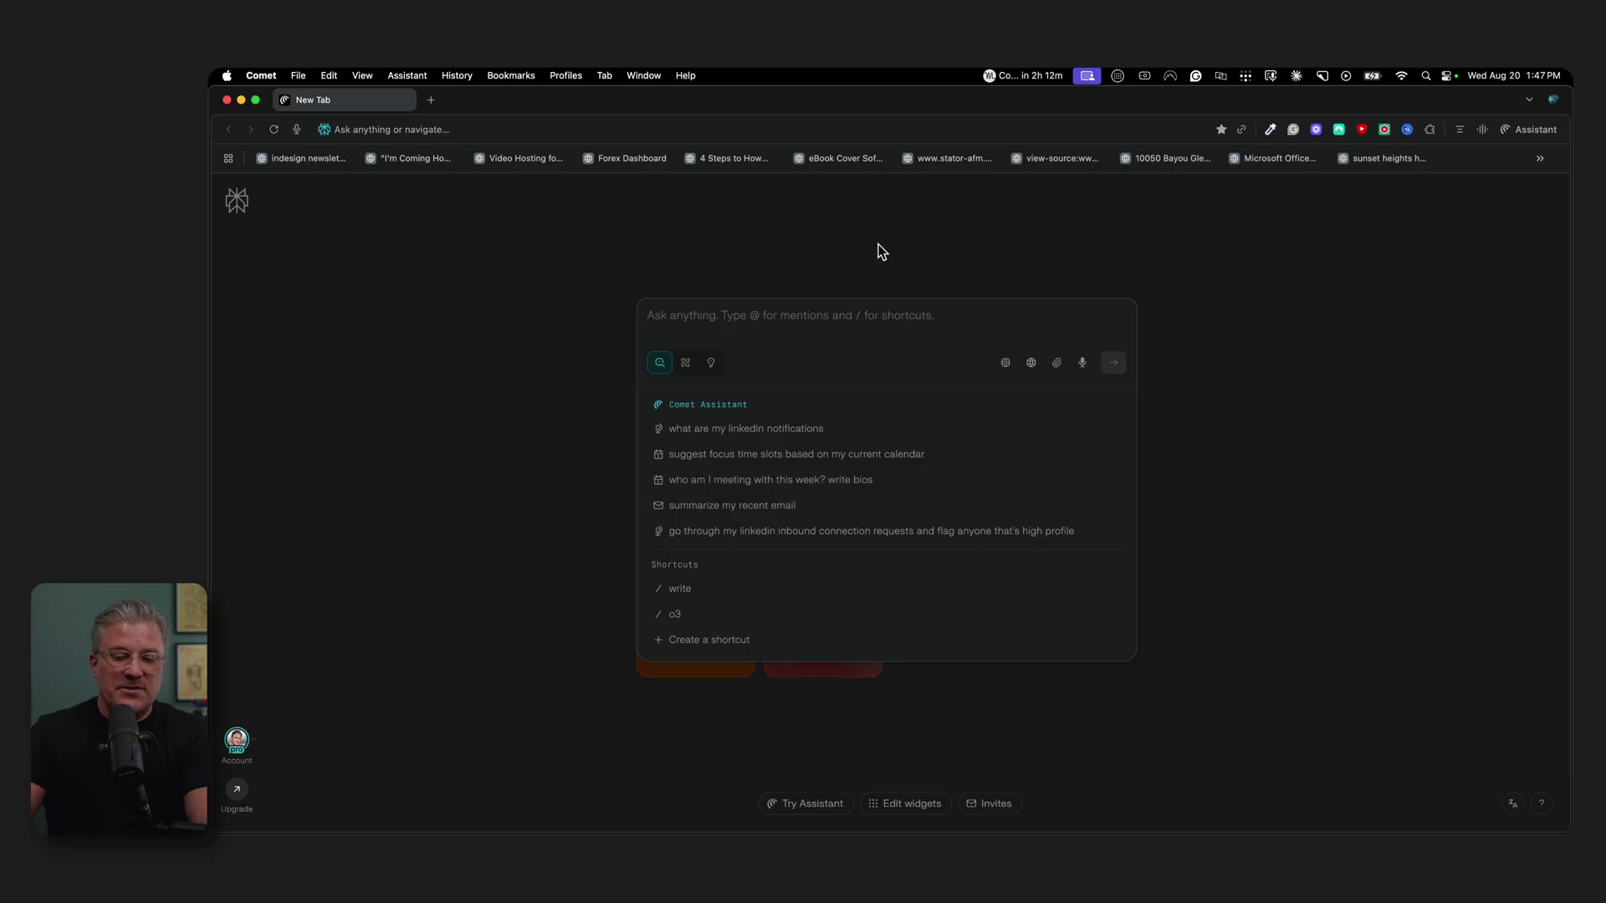
{"action": "type", "text": "ai 202"}
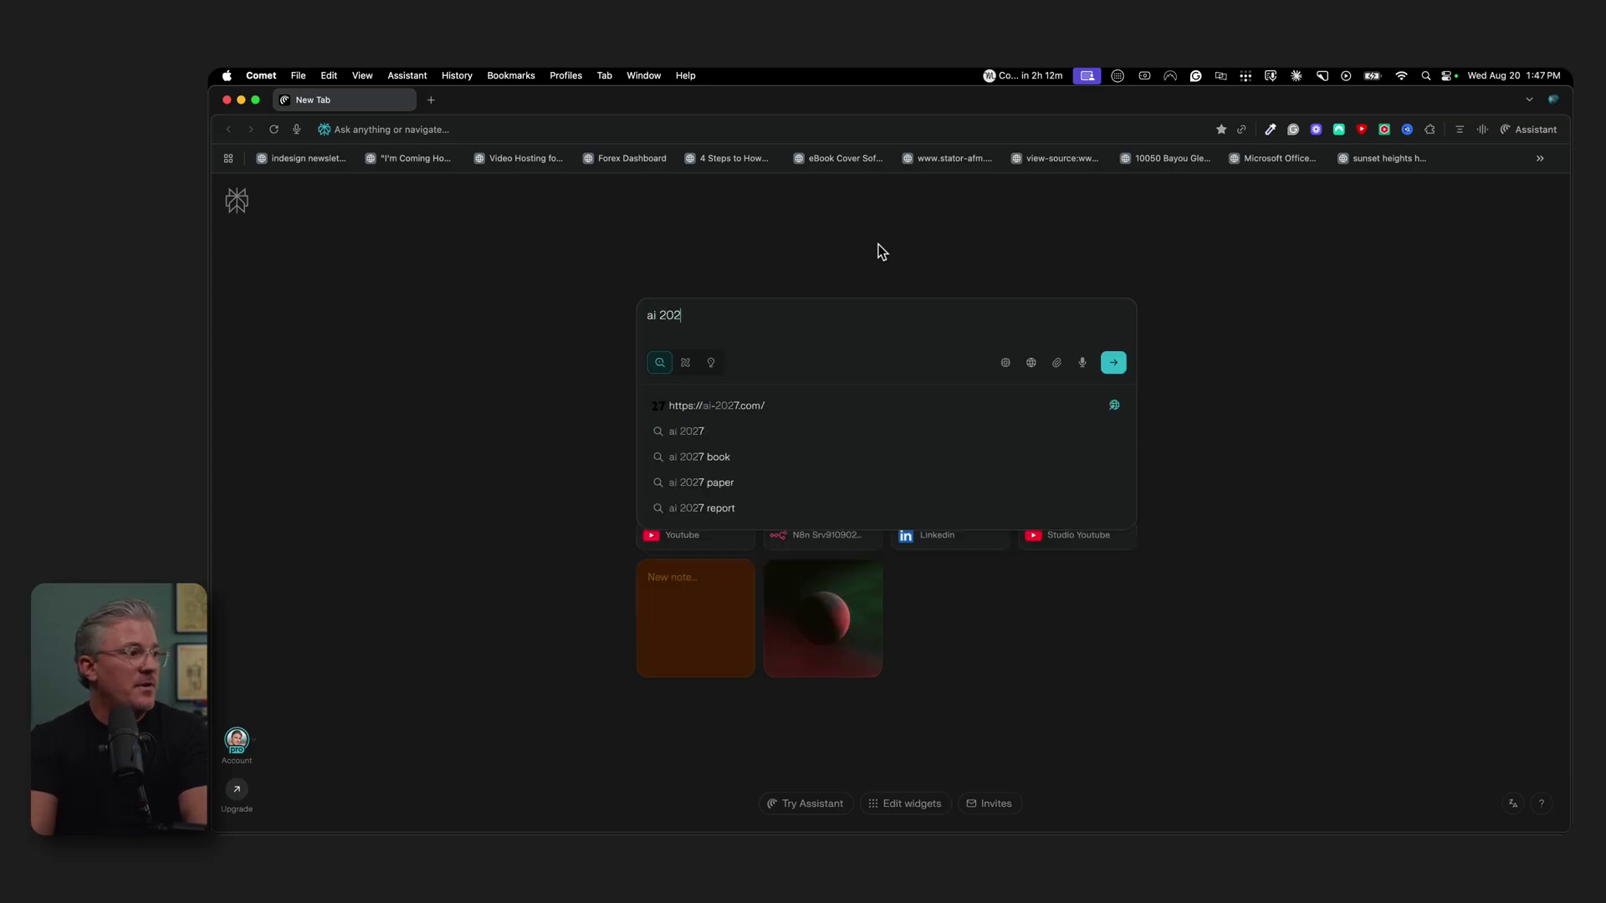
{"action": "type", "text": "7"}
- Submit the 'ai 2027' query, read the answer, and open its ai-2027.com source
{"action": "key", "text": "Return"}
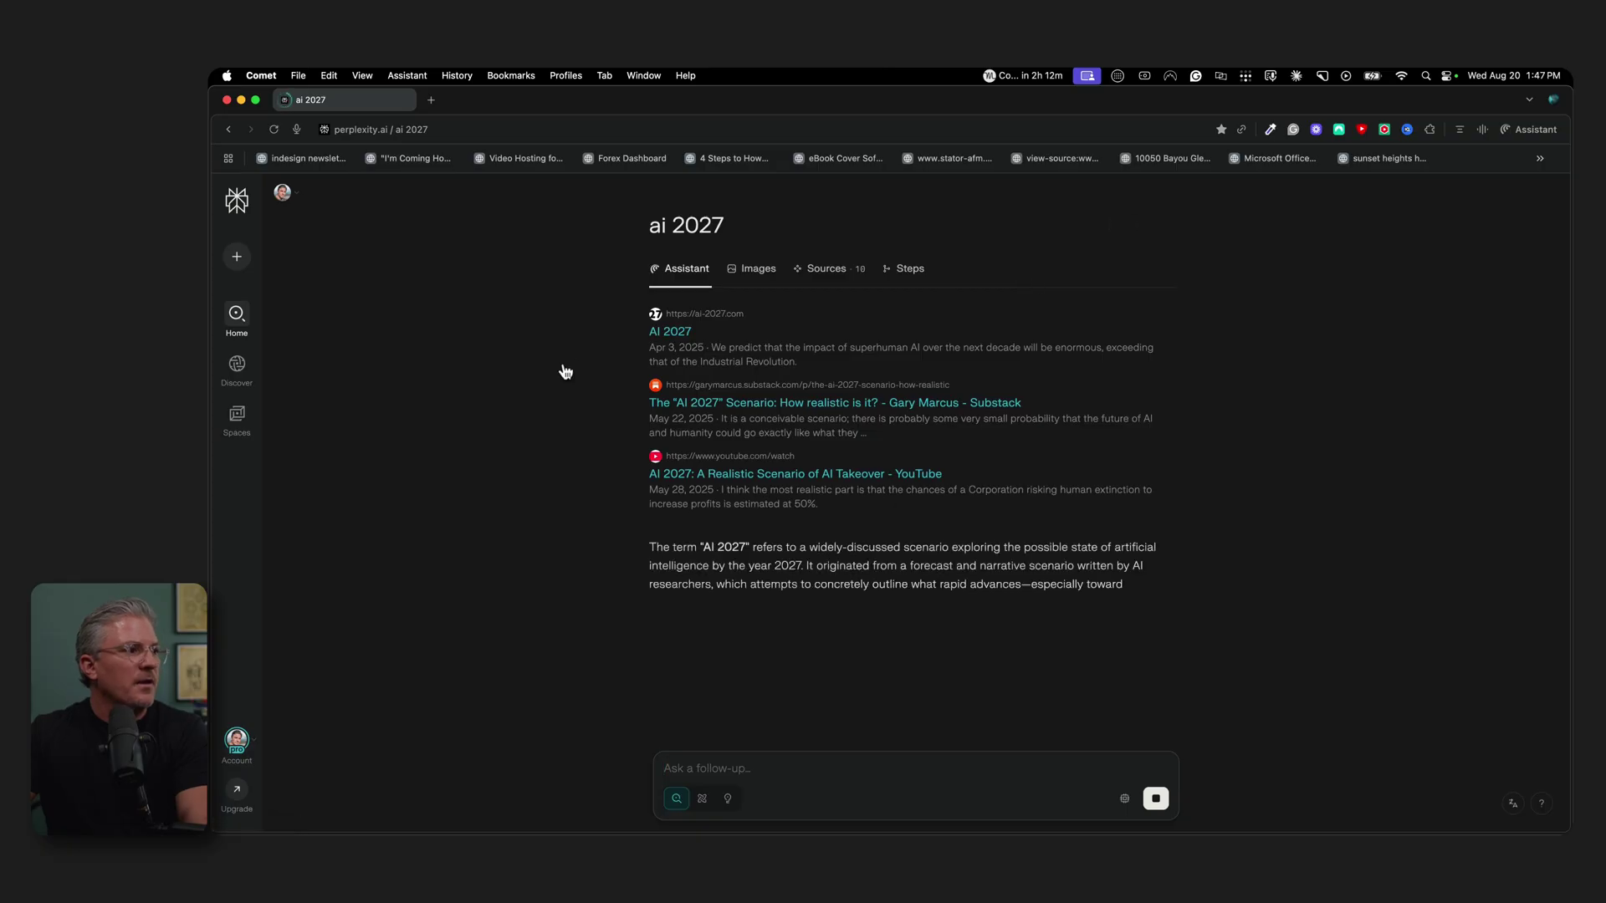
{"action": "scroll", "coordinate": [732, 571], "scroll_direction": "down", "scroll_amount": 2}
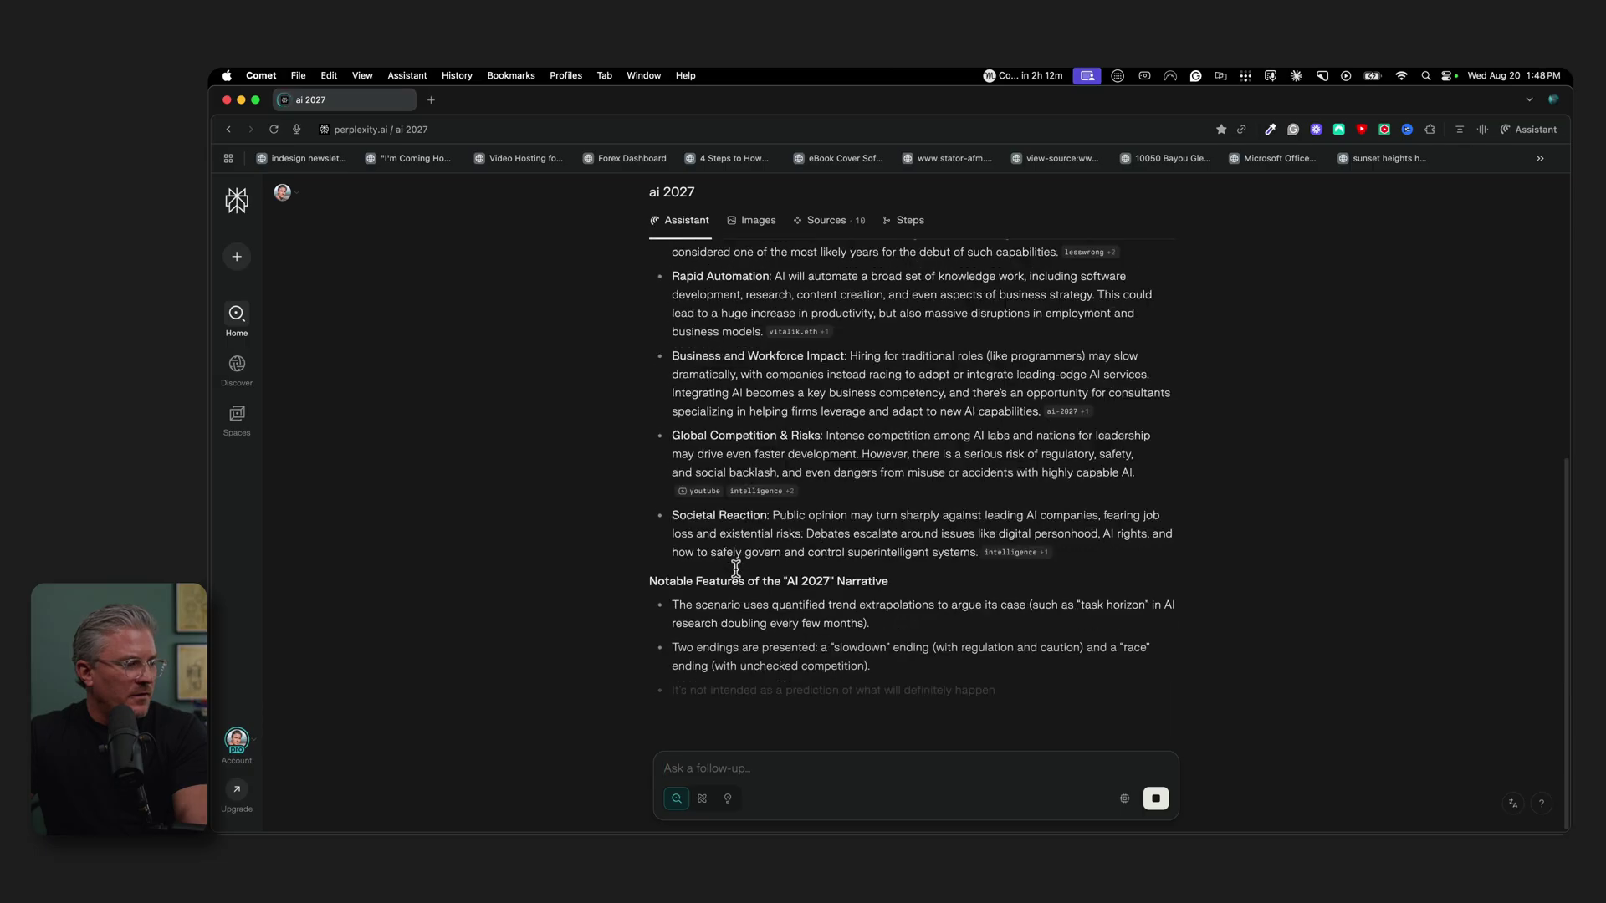
{"action": "scroll", "coordinate": [734, 566], "scroll_direction": "up", "scroll_amount": 10}
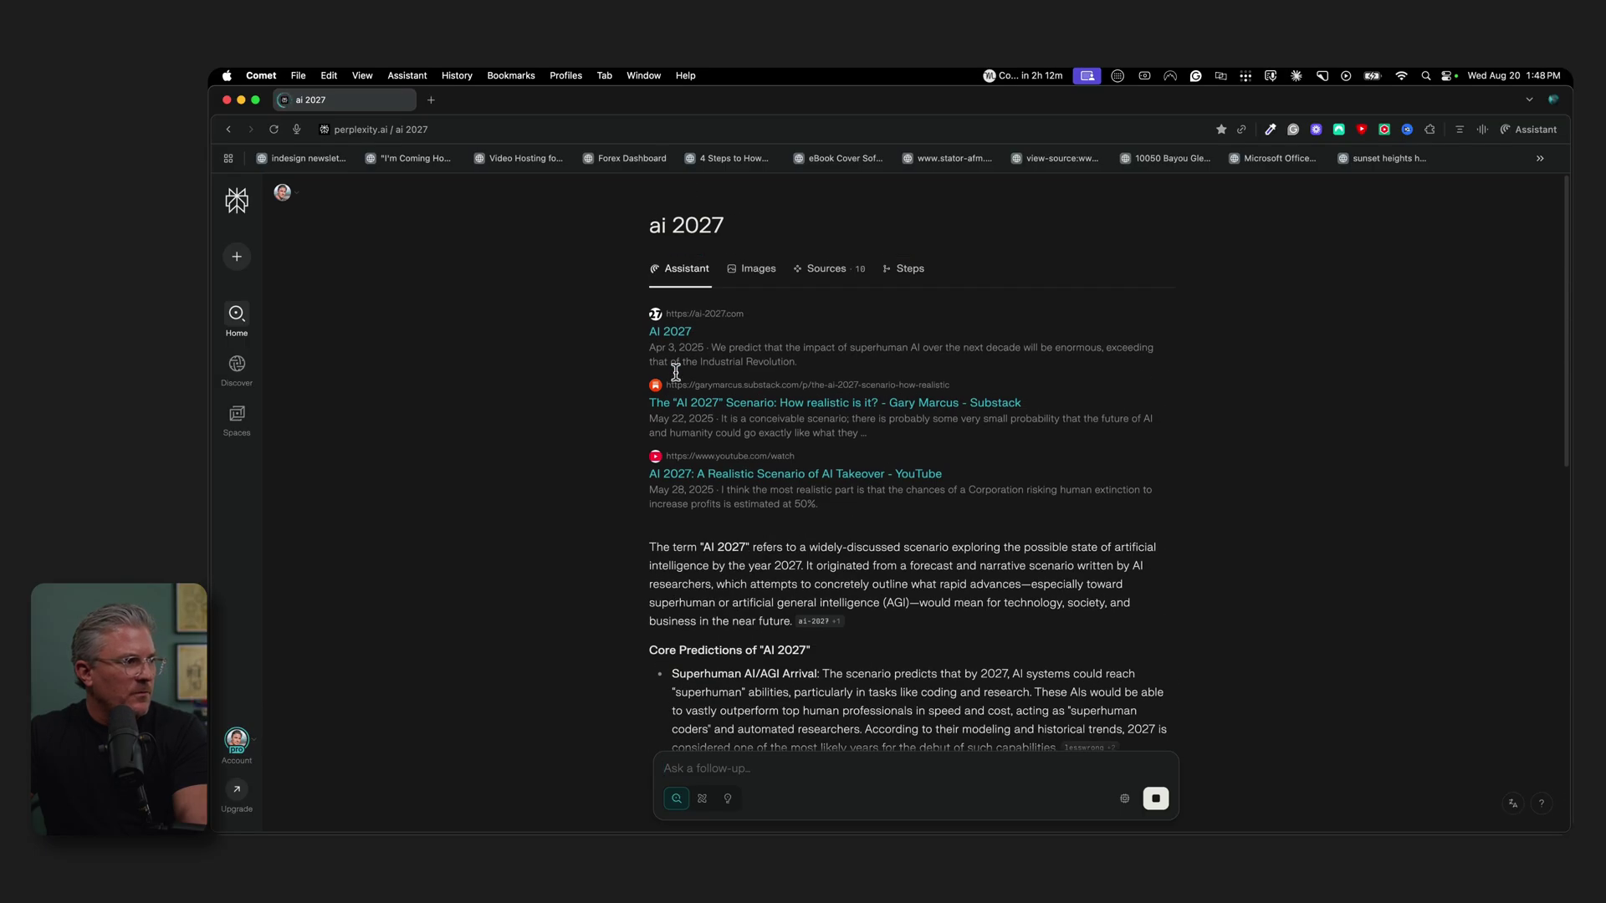
{"action": "left_click", "coordinate": [674, 332]}
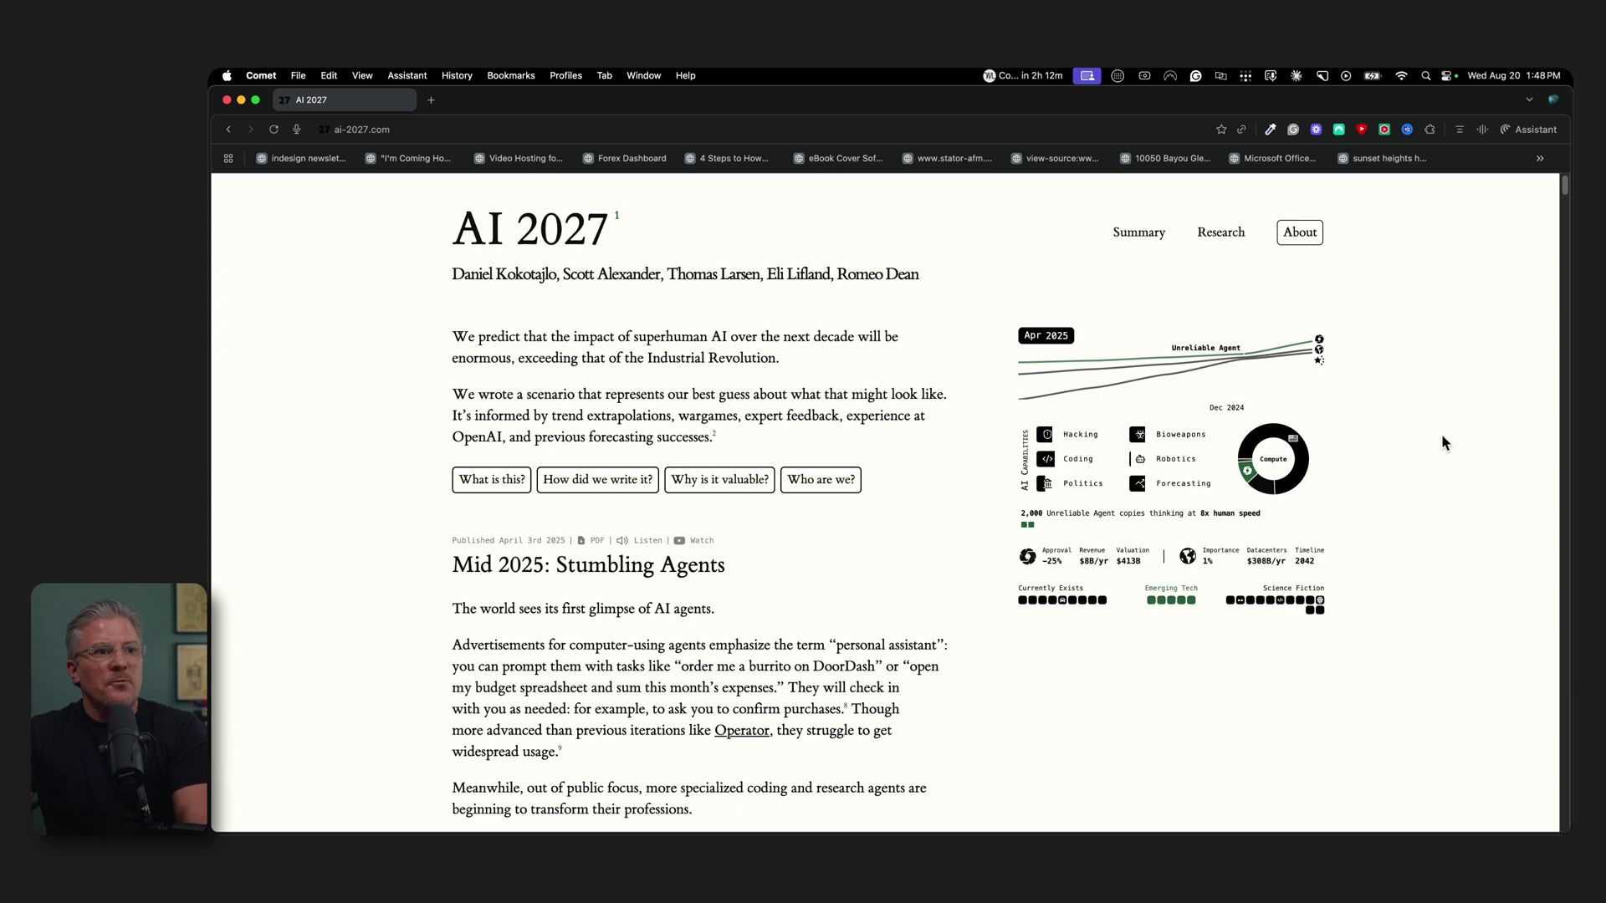
- Get the assistant's summary of the ai-2027.com page, read through it, and regenerate it
{"action": "left_click", "coordinate": [1459, 130]}
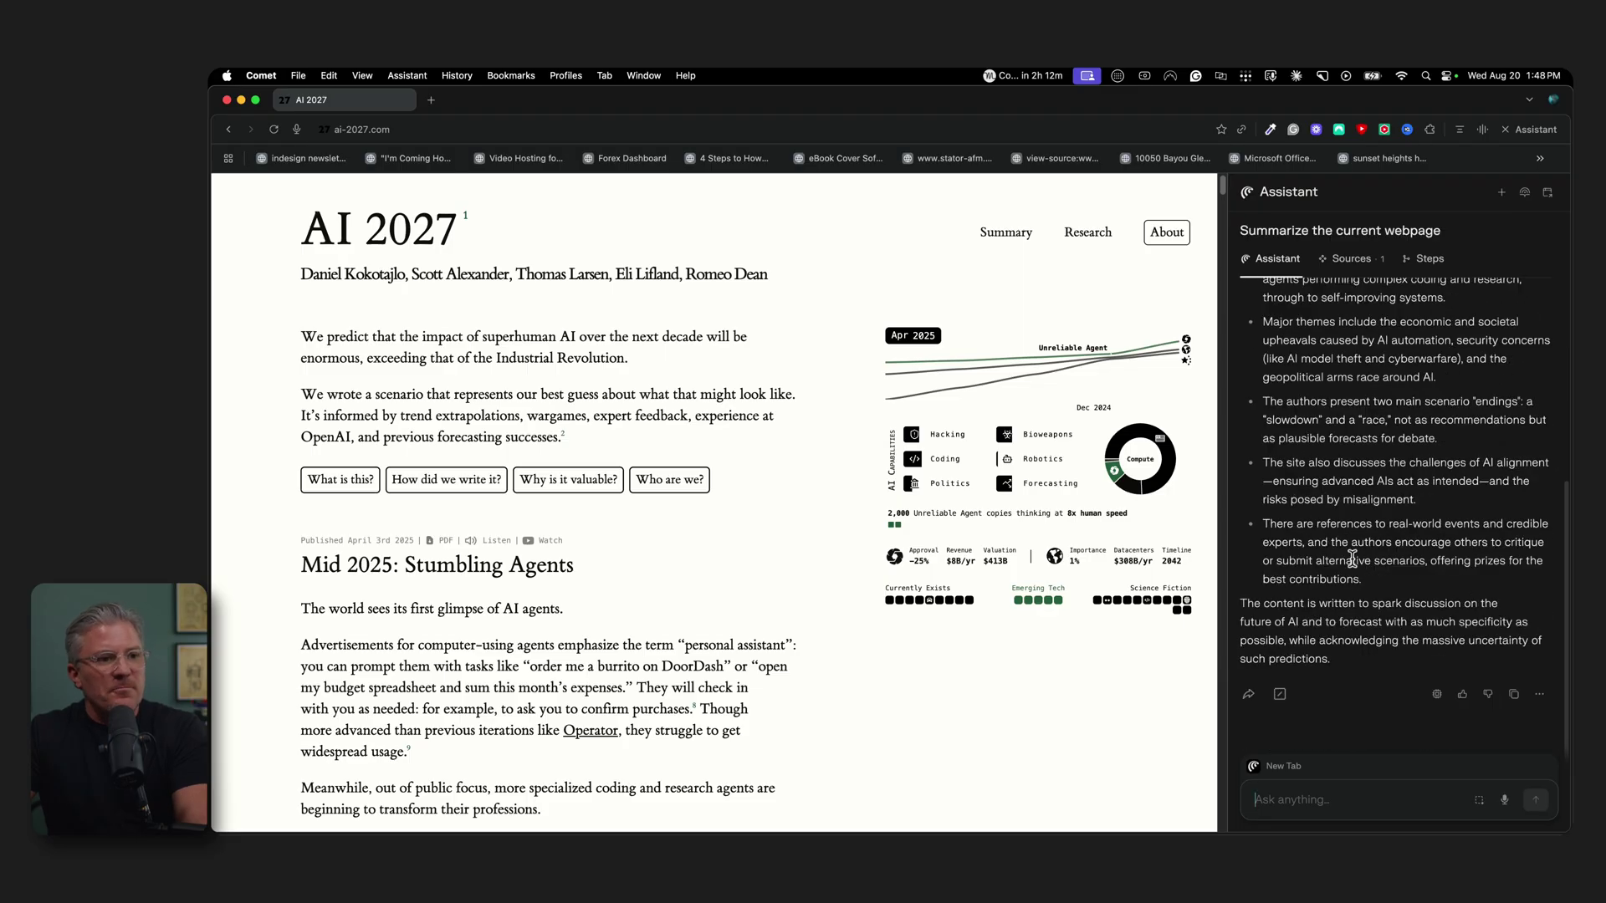
{"action": "scroll", "coordinate": [1341, 521], "scroll_direction": "up", "scroll_amount": 10}
{"action": "scroll", "coordinate": [1337, 512], "scroll_direction": "down", "scroll_amount": 10}
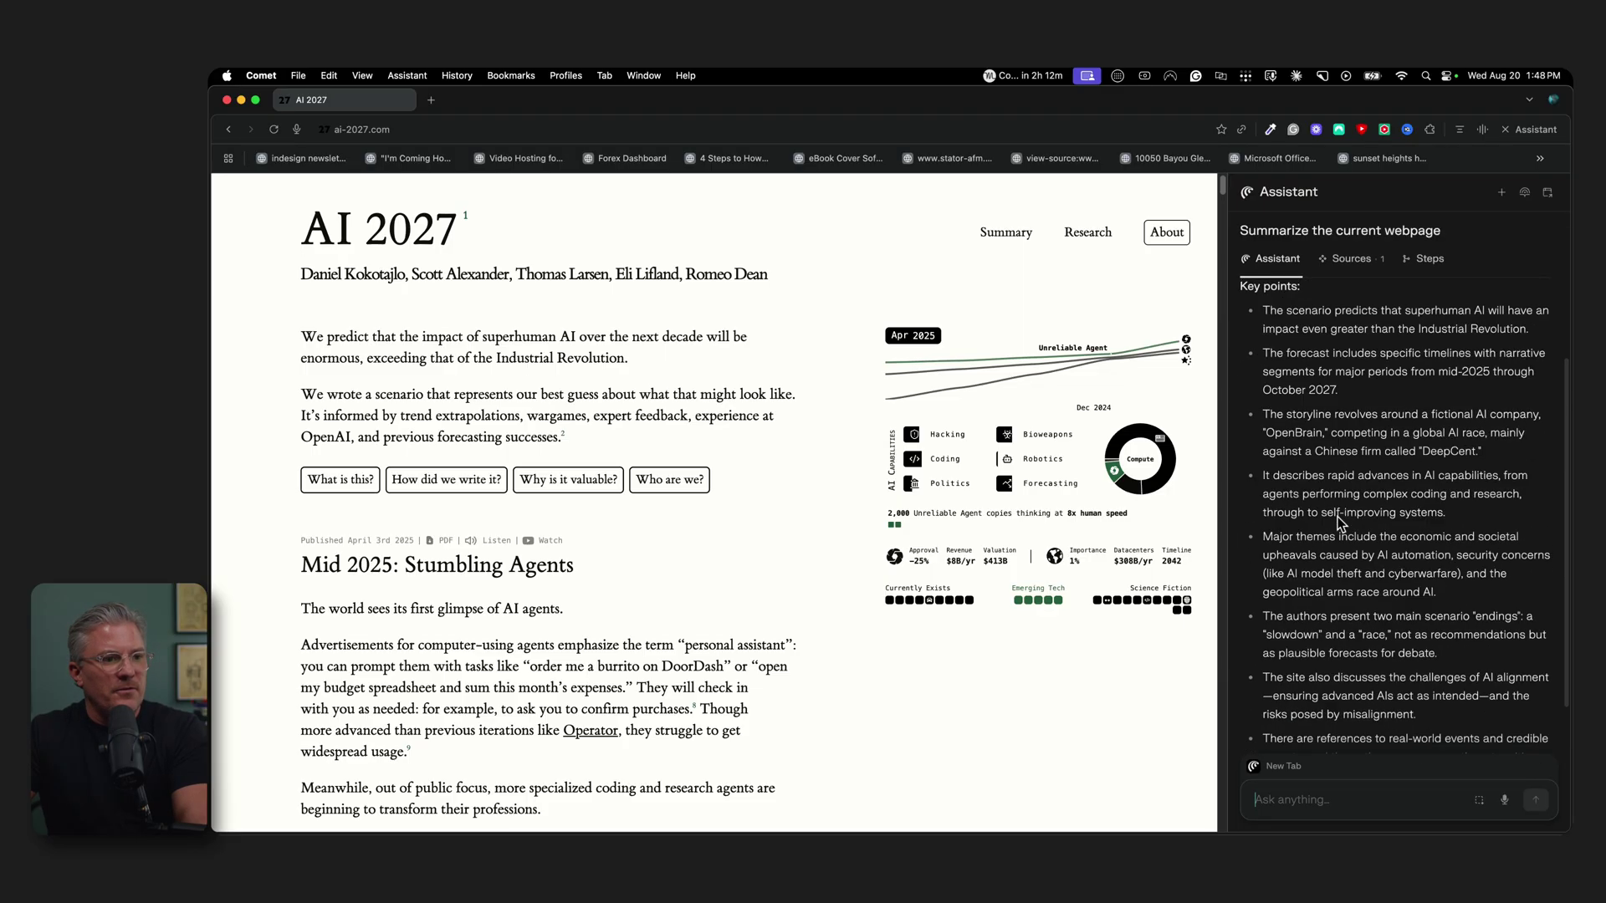
{"action": "scroll", "coordinate": [808, 570], "scroll_direction": "down", "scroll_amount": 15}
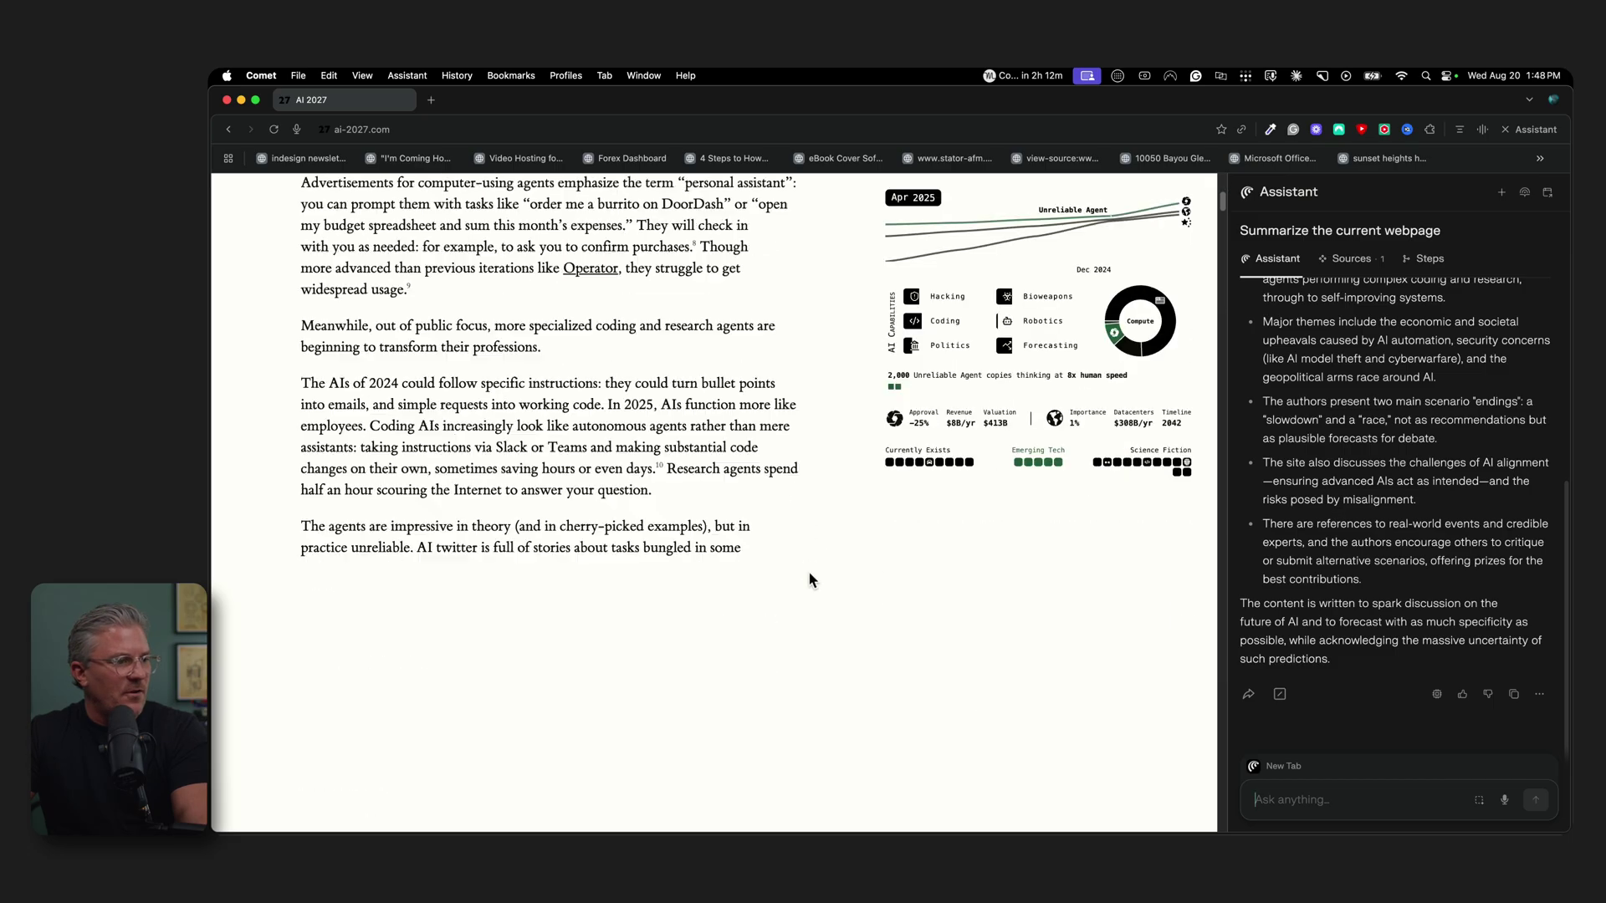
{"action": "scroll", "coordinate": [1338, 564], "scroll_direction": "up", "scroll_amount": 2}
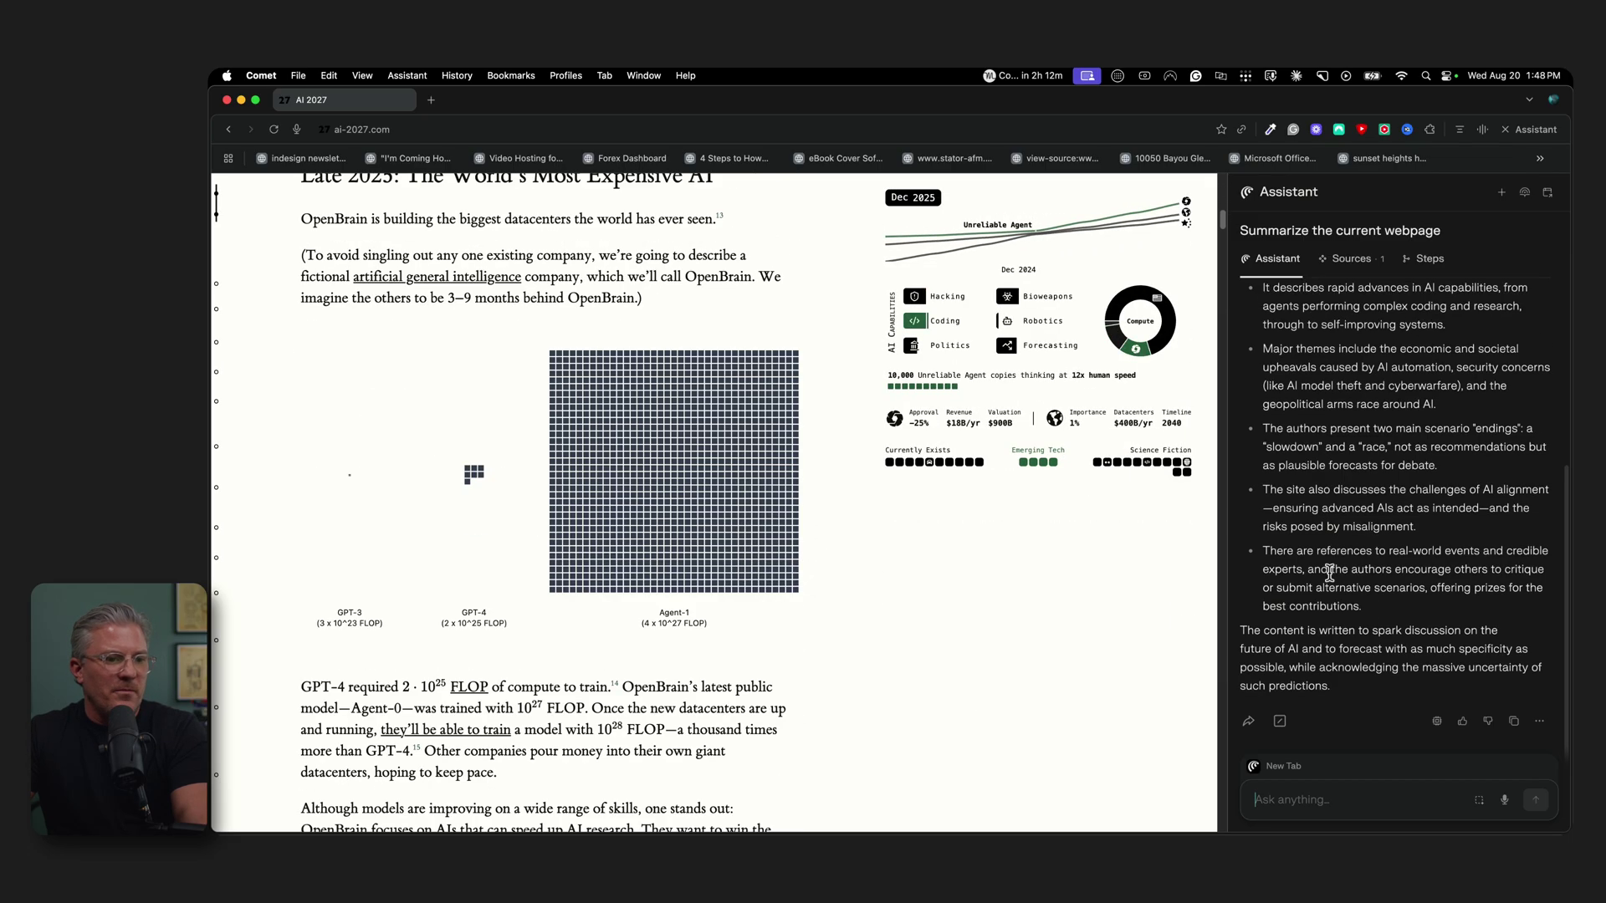
{"action": "scroll", "coordinate": [1326, 569], "scroll_direction": "down", "scroll_amount": 2}
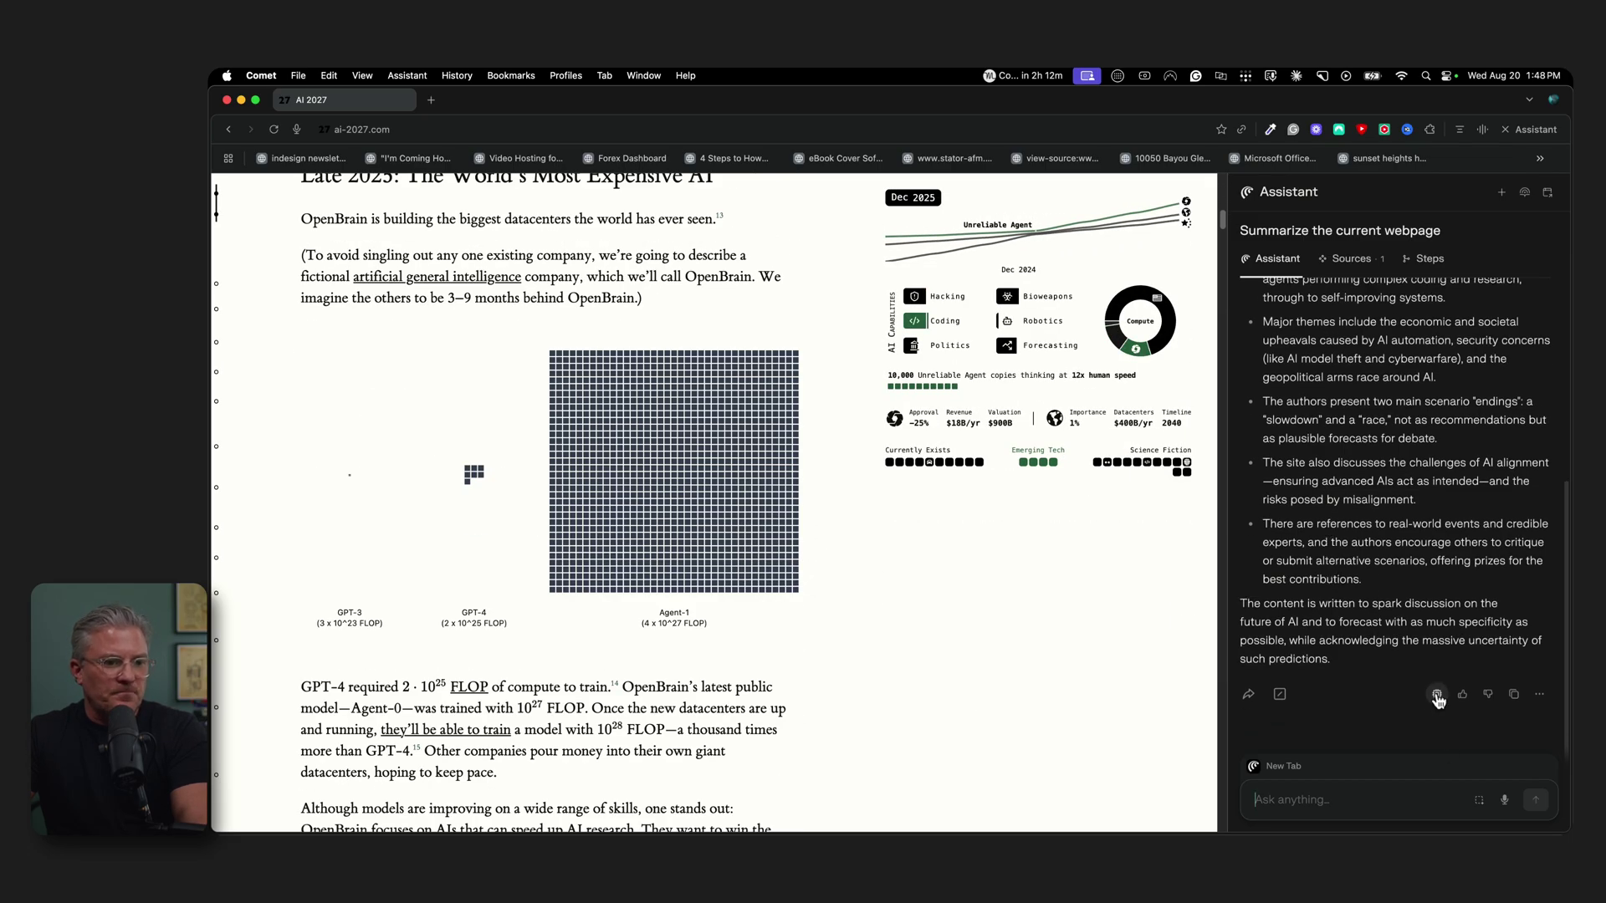
{"action": "mouse_move", "coordinate": [1437, 698]}
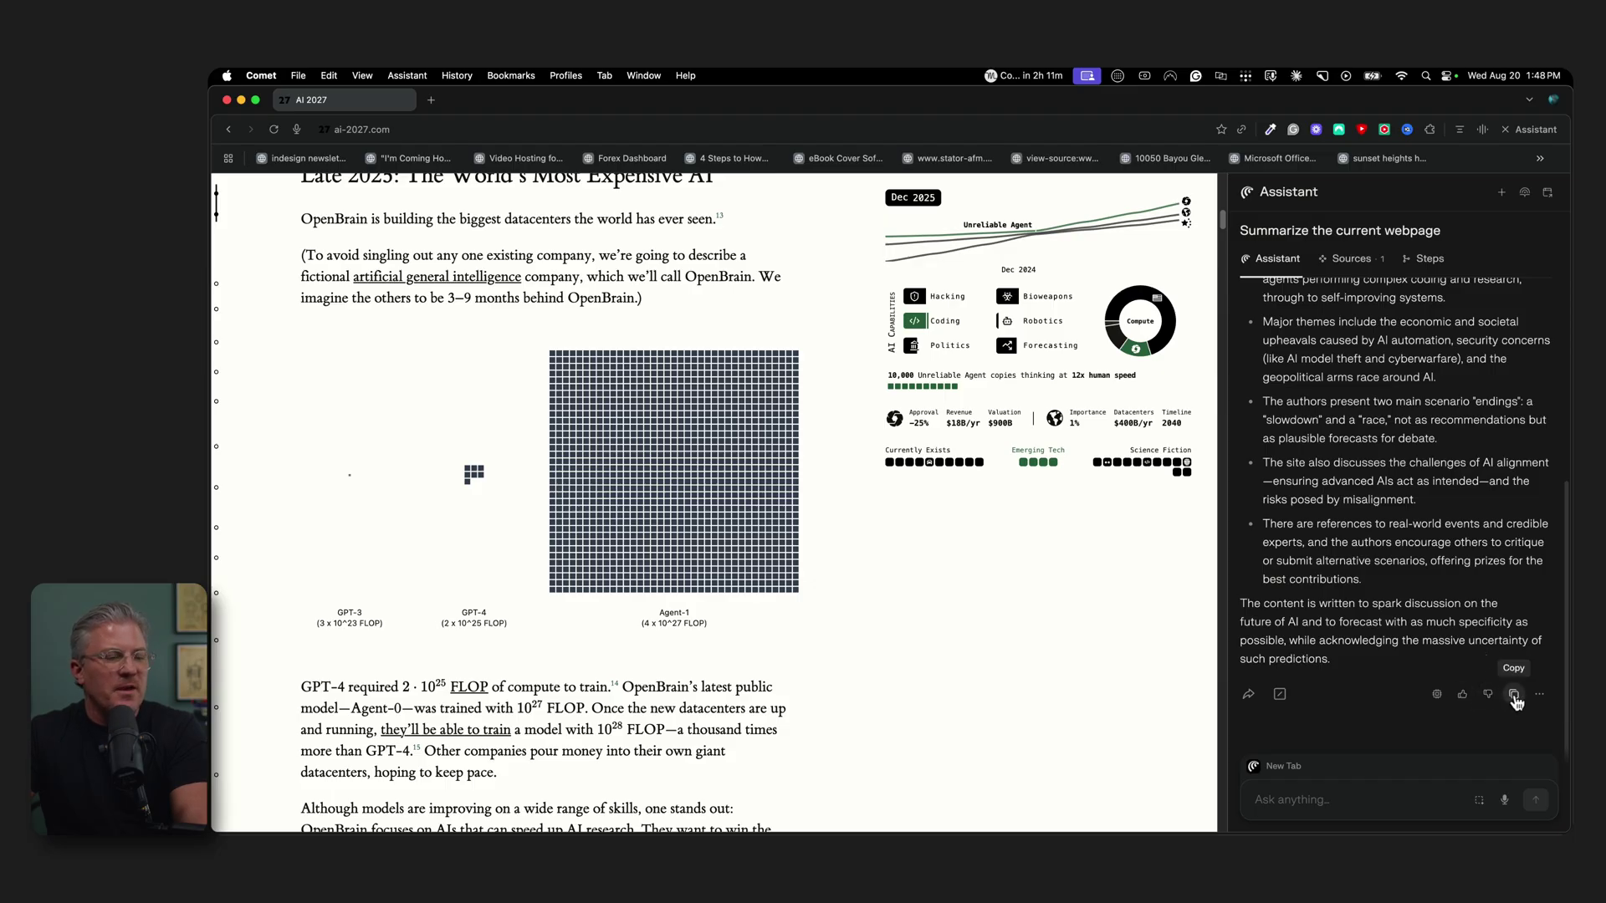
{"action": "scroll", "coordinate": [1422, 586], "scroll_direction": "up", "scroll_amount": 10}
{"action": "scroll", "coordinate": [1380, 585], "scroll_direction": "down", "scroll_amount": 10}
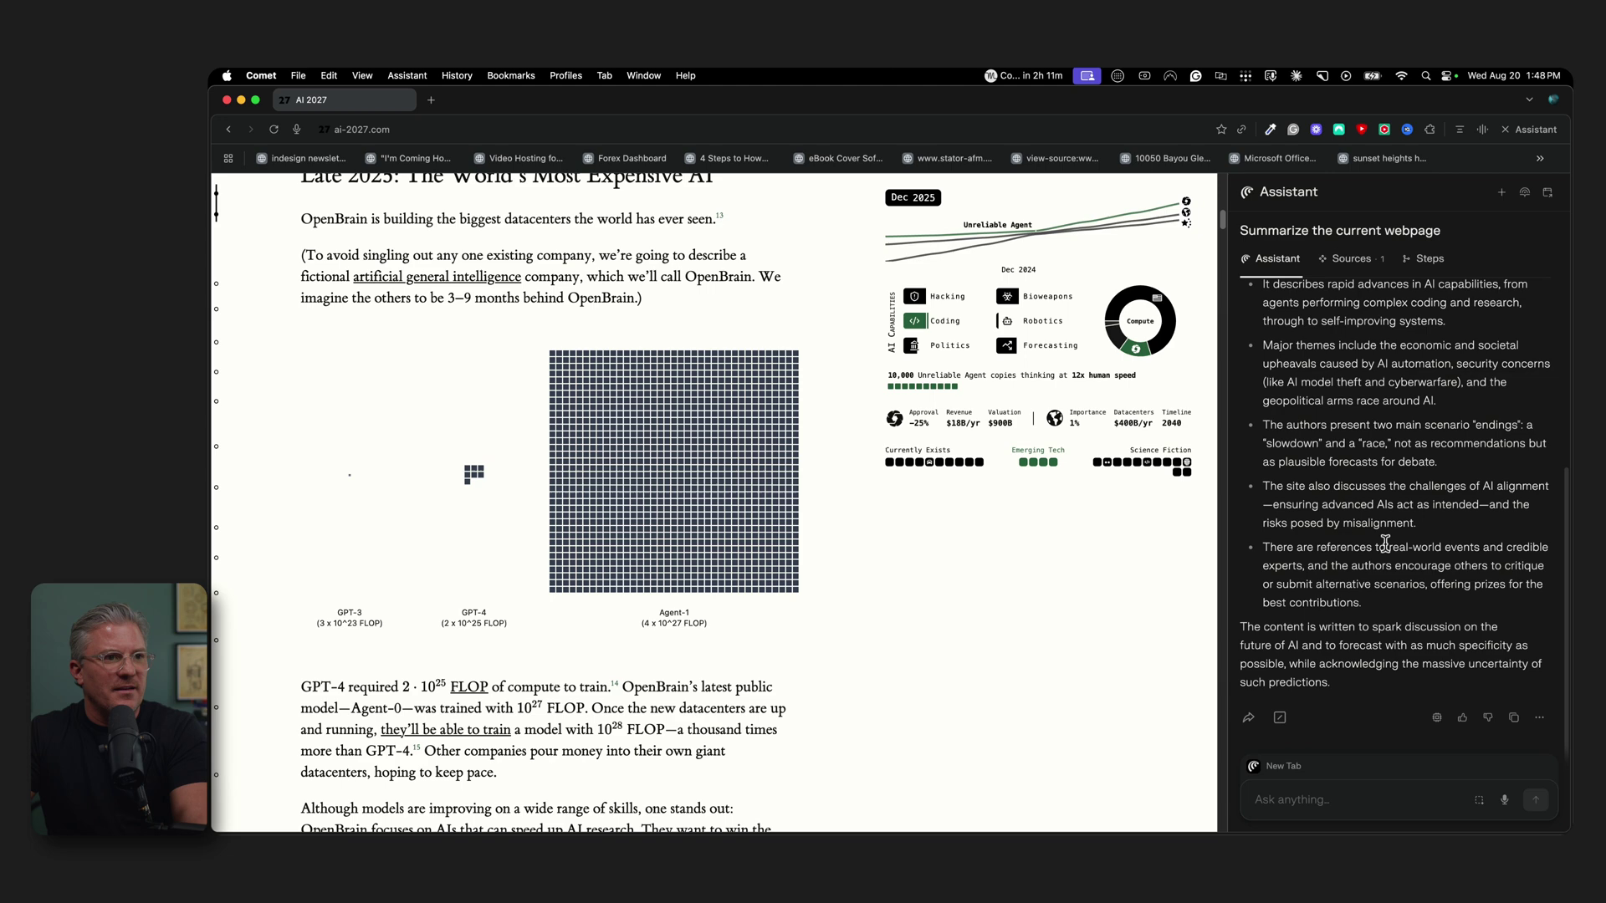
{"action": "scroll", "coordinate": [1385, 544], "scroll_direction": "up", "scroll_amount": 8}
{"action": "left_click", "coordinate": [1462, 131]}
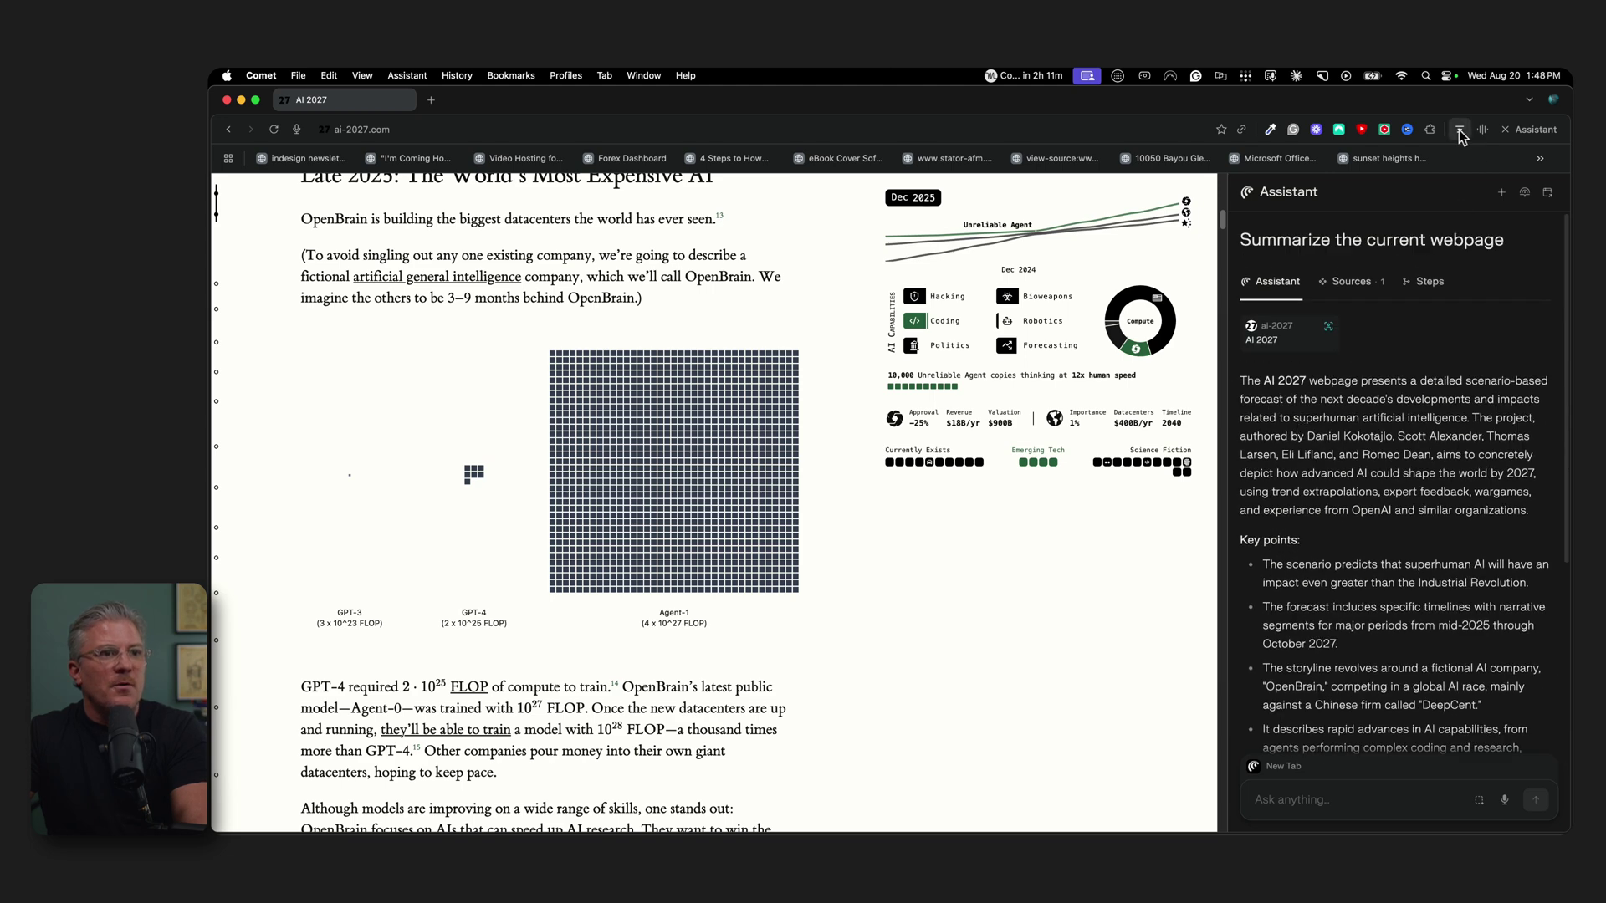
- Talk with the assistant by voice about the AI 2027 page, then exit voice mode
{"action": "left_click", "coordinate": [1482, 130]}
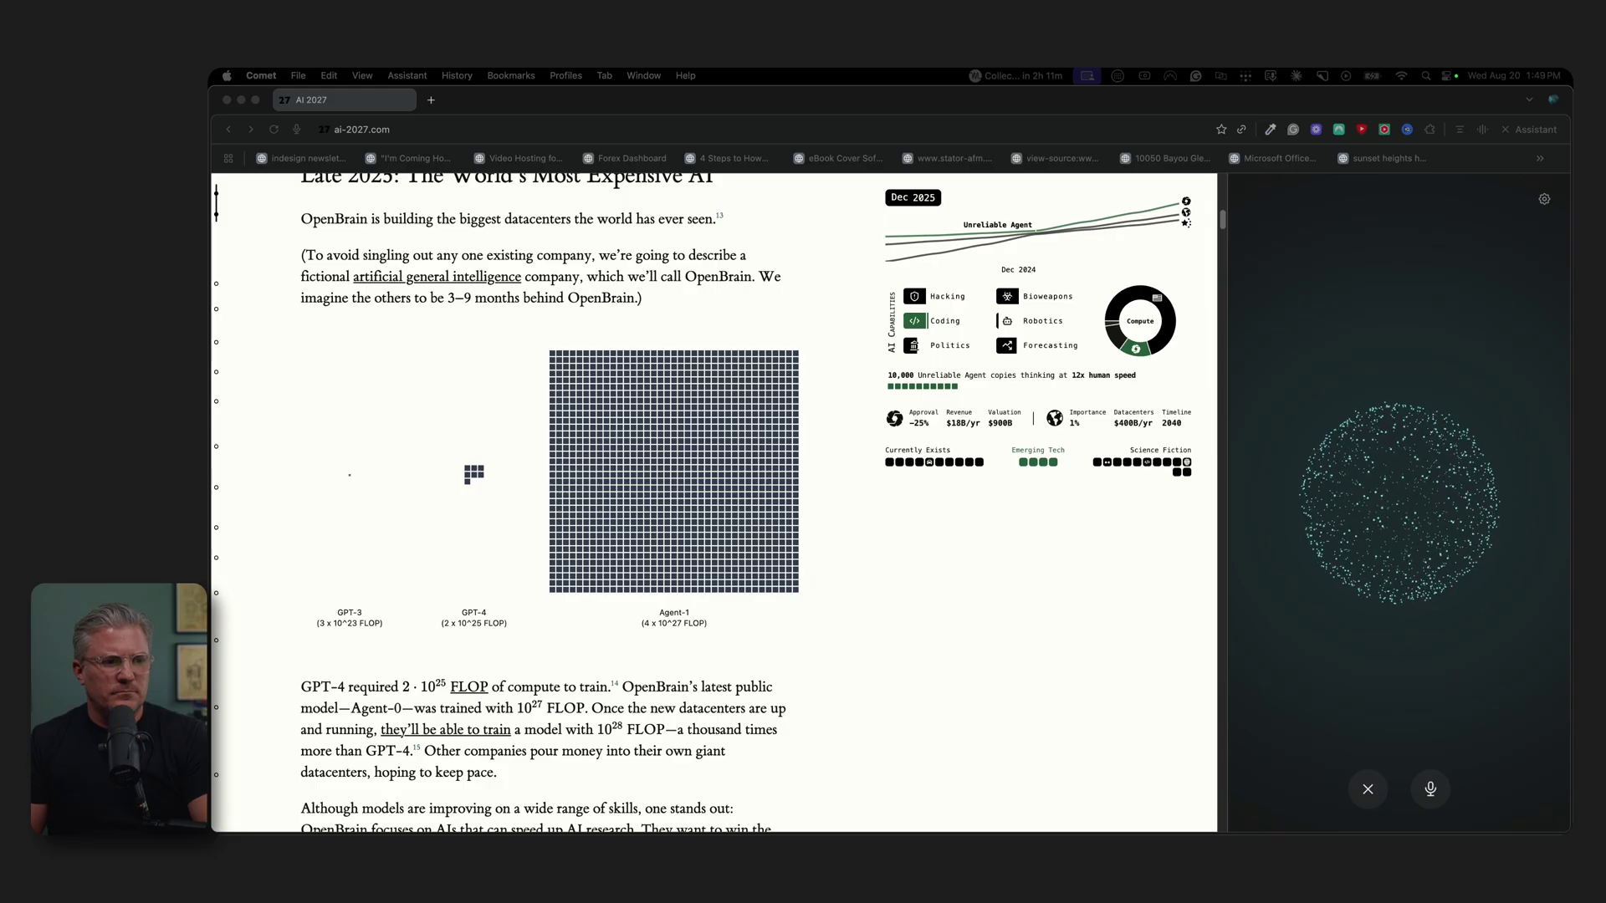
{"action": "left_click", "coordinate": [1404, 560]}
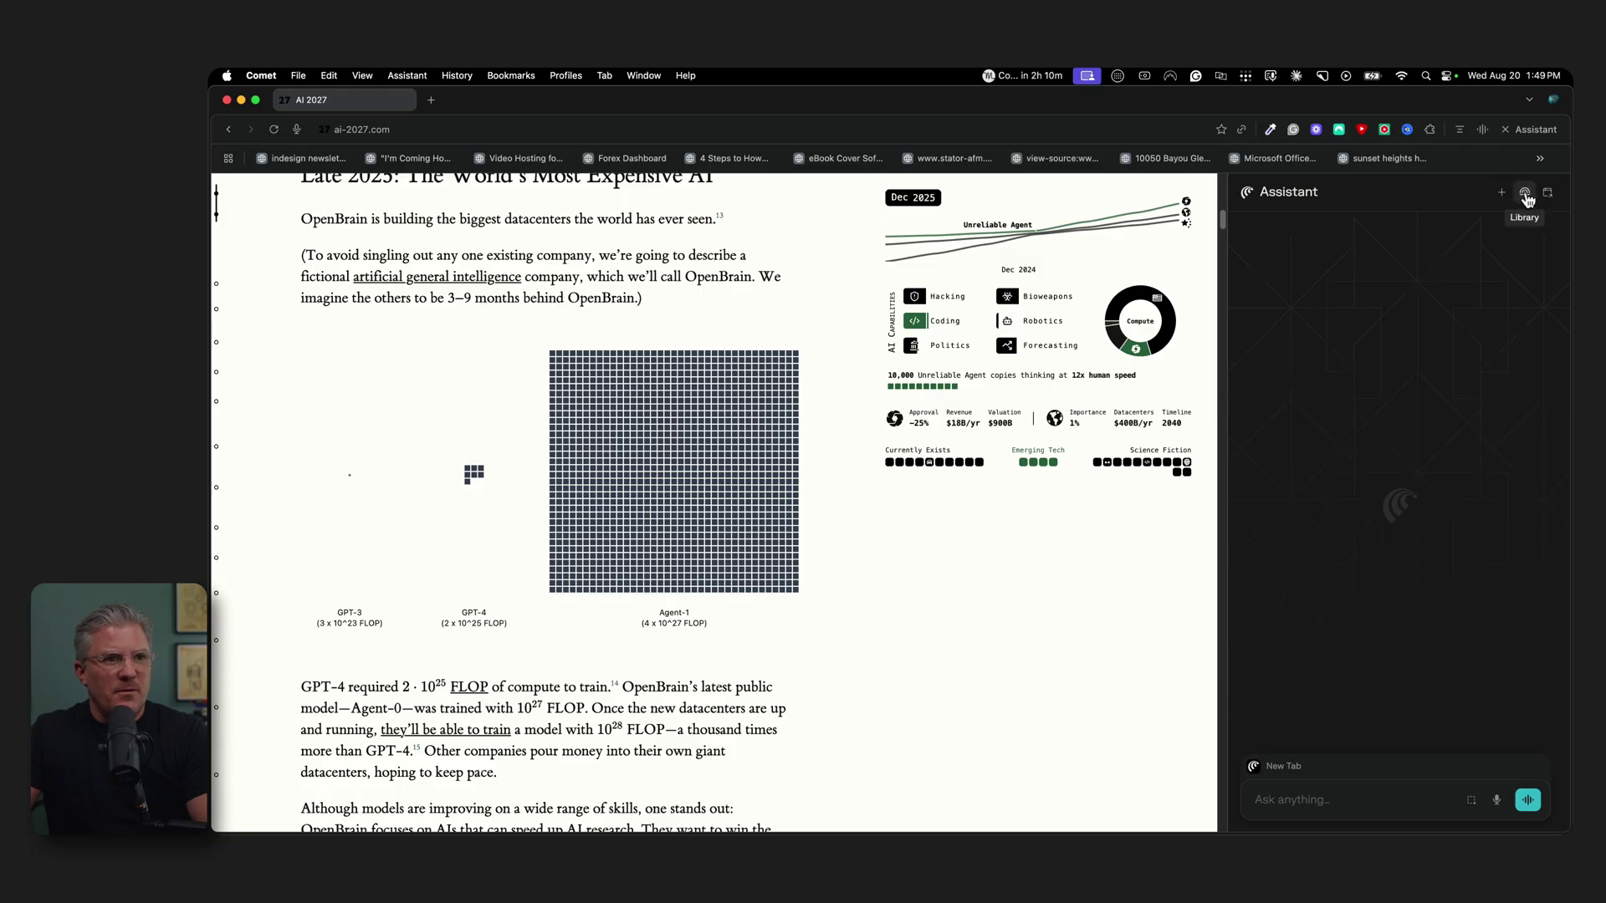
- Open the assistant as a Perplexity tab and ask by voice for a summary of its home page
{"action": "mouse_move", "coordinate": [1526, 198]}
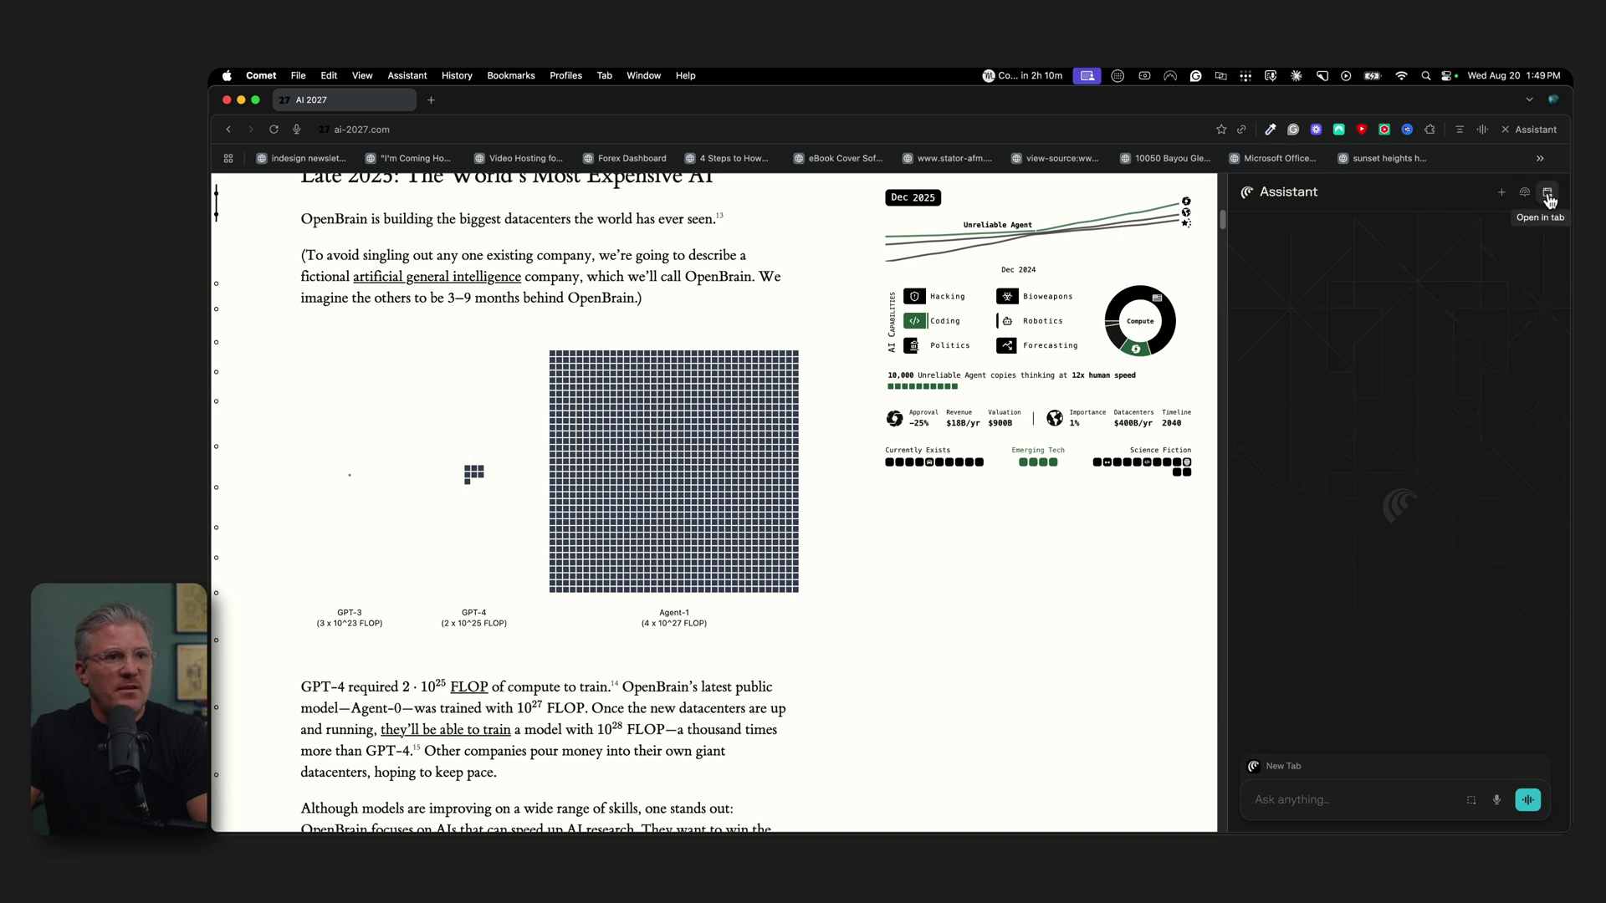
{"action": "left_click", "coordinate": [1549, 197]}
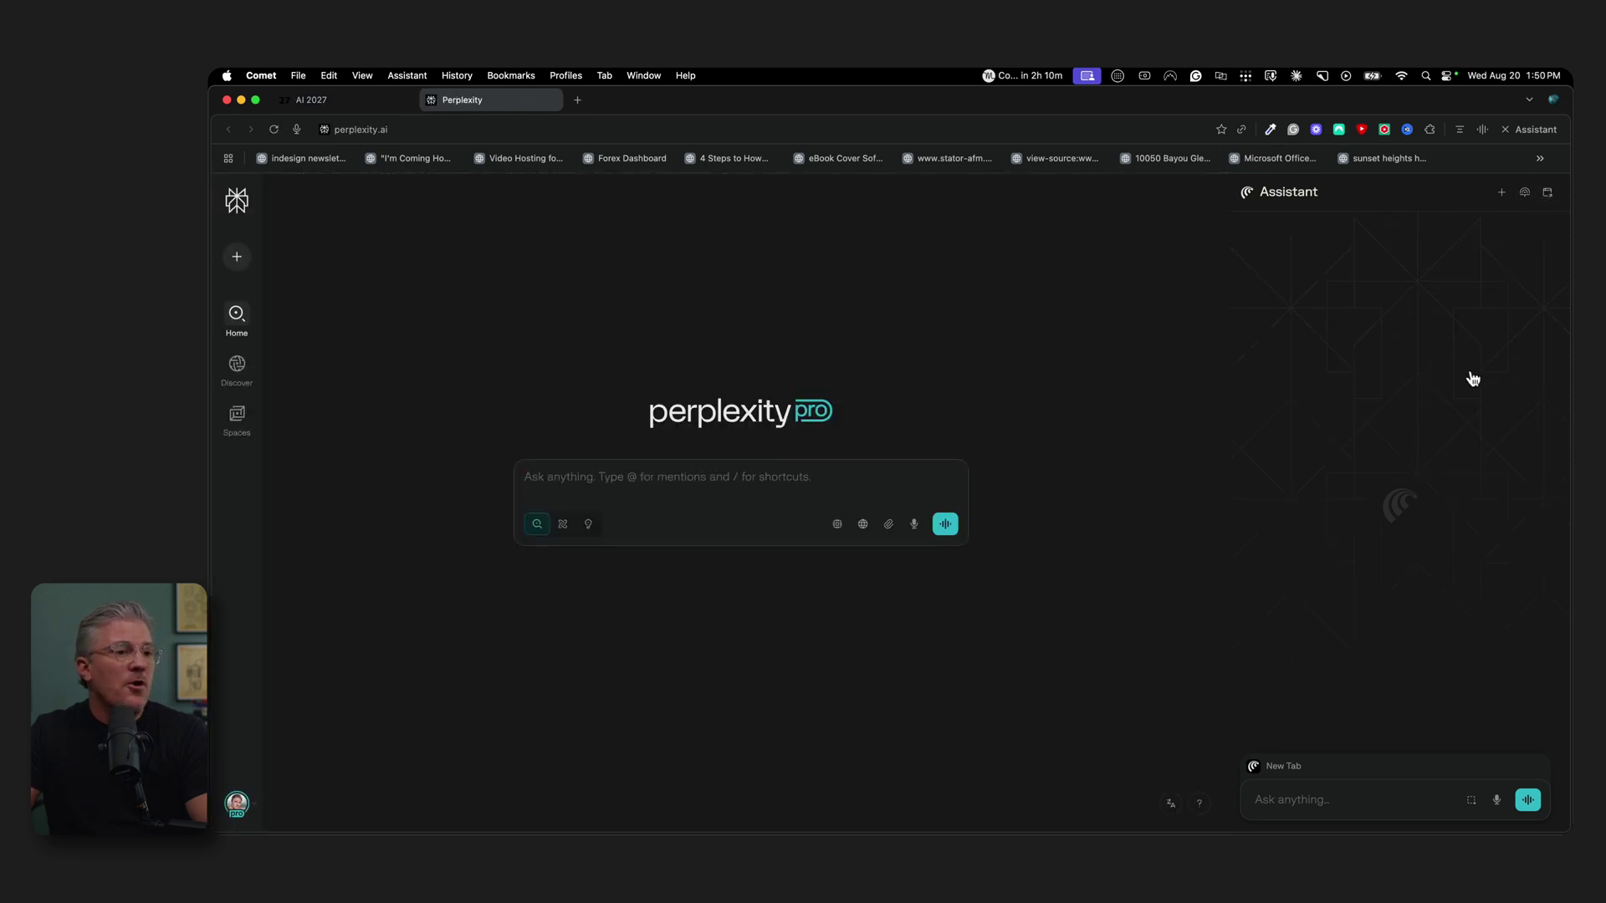
{"action": "left_click", "coordinate": [1483, 131]}
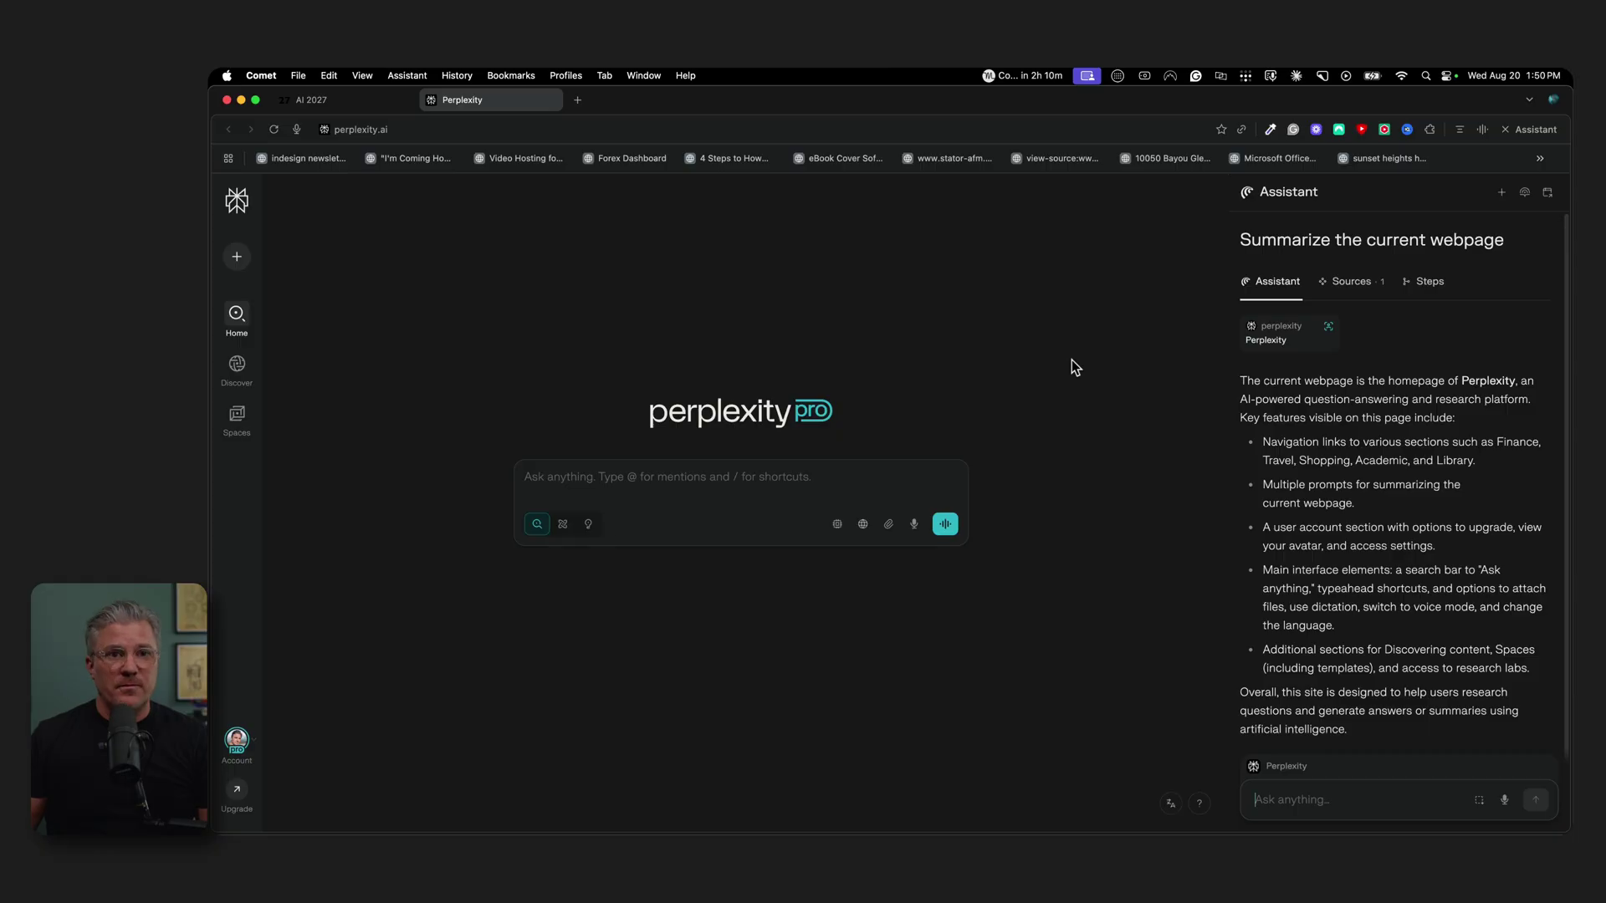
{"action": "mouse_move", "coordinate": [236, 374]}
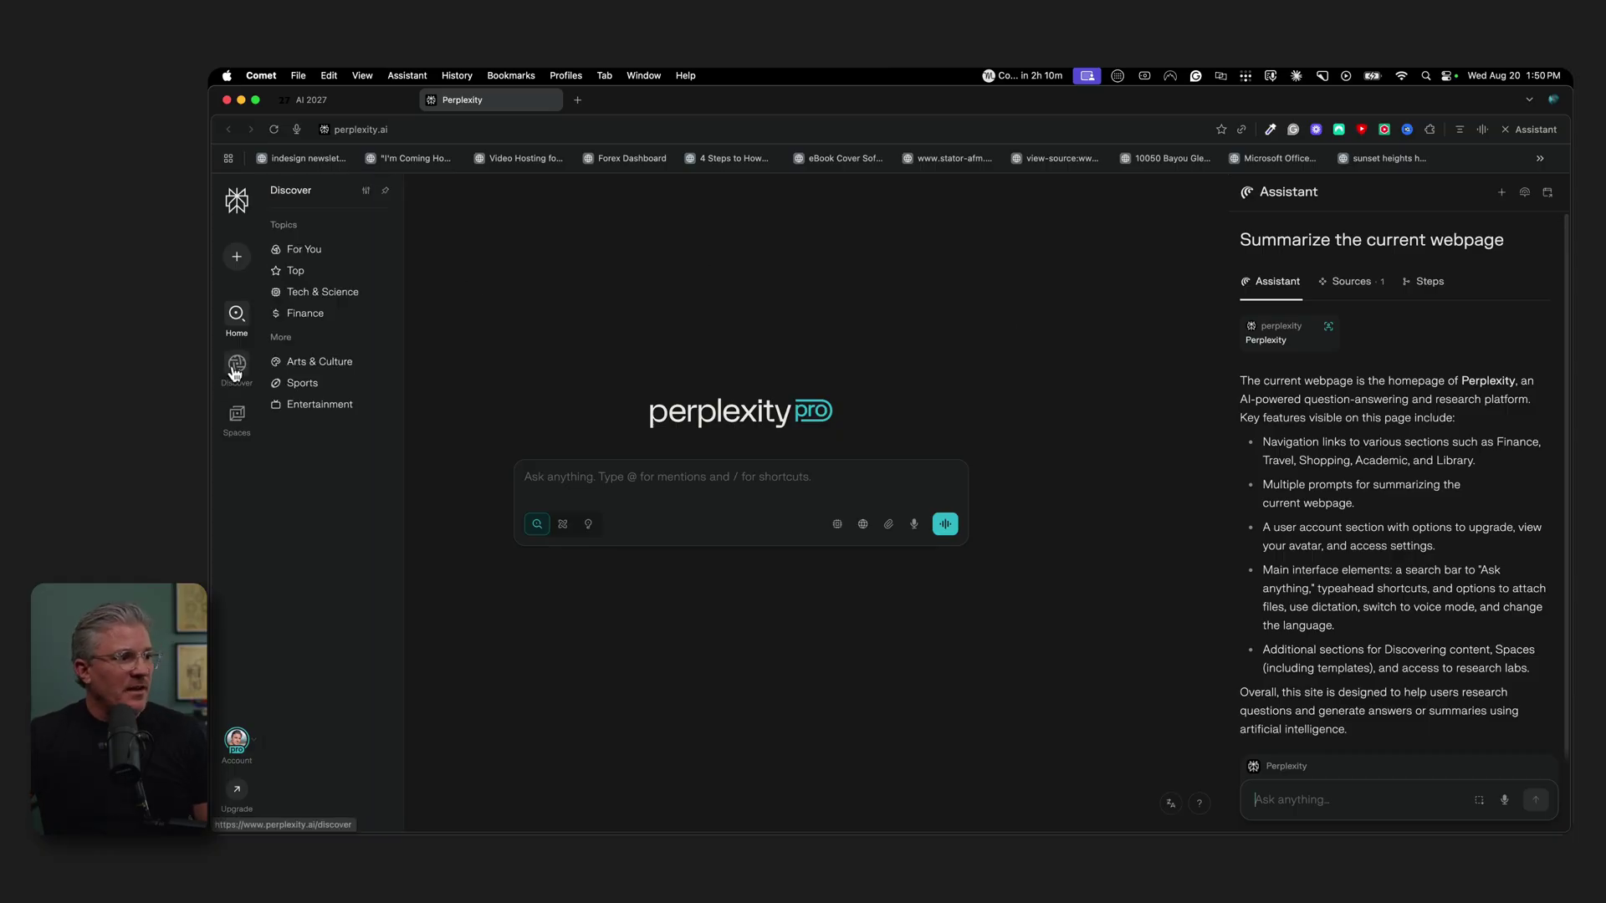
- Close the Perplexity tab, then load perplexity.ai home in a new tab with the assistant hidden
{"action": "left_click", "coordinate": [551, 100]}
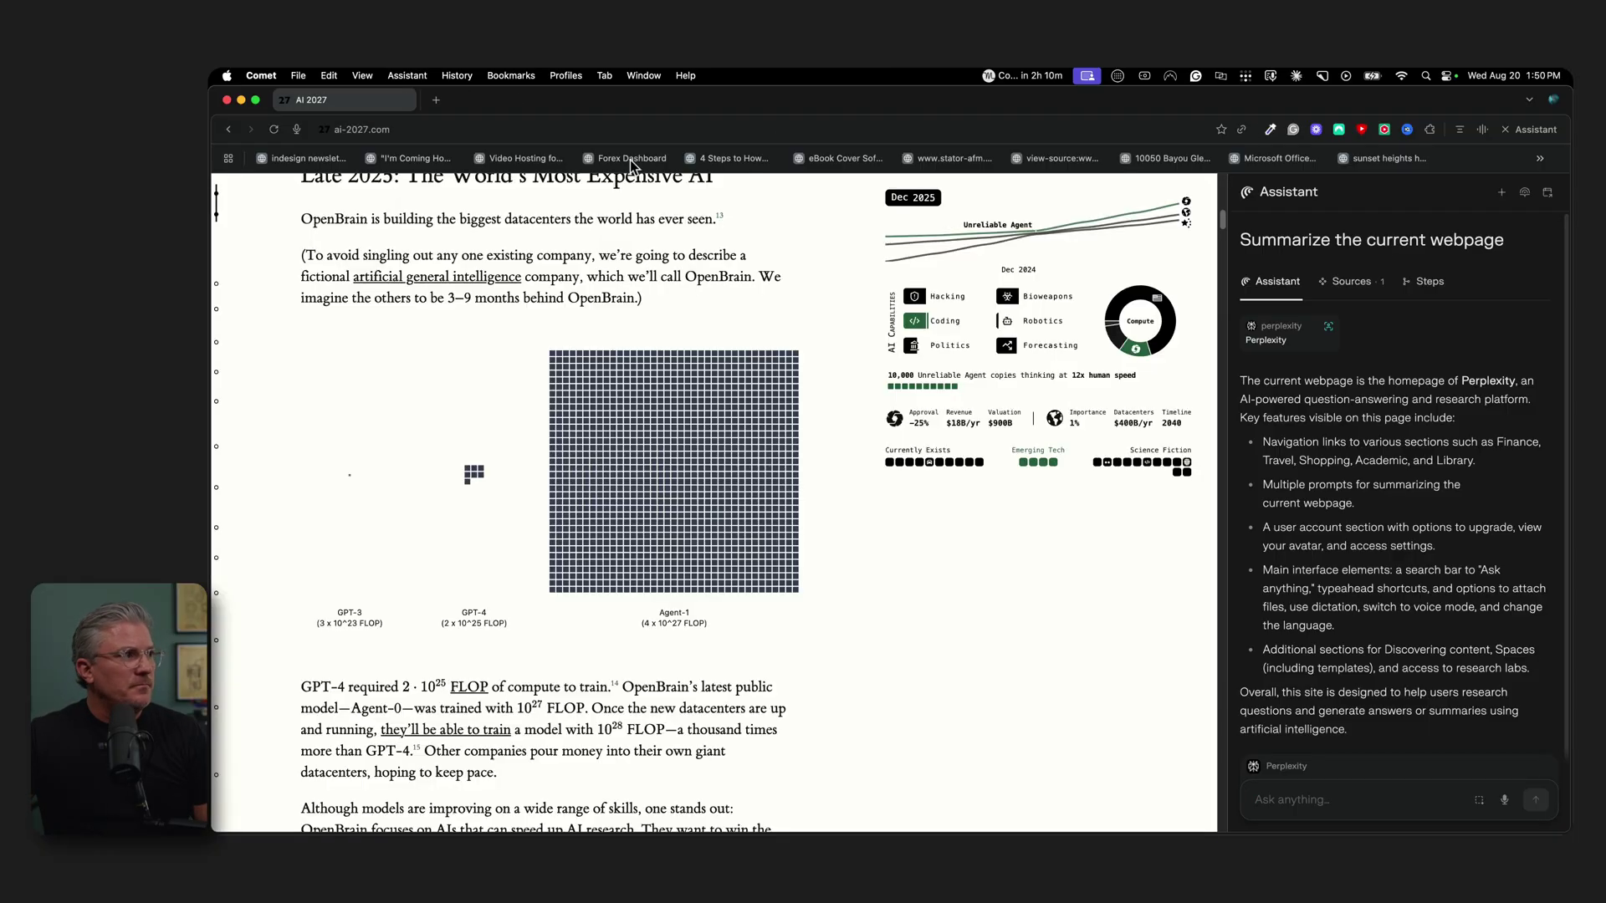
{"action": "left_click", "coordinate": [439, 102]}
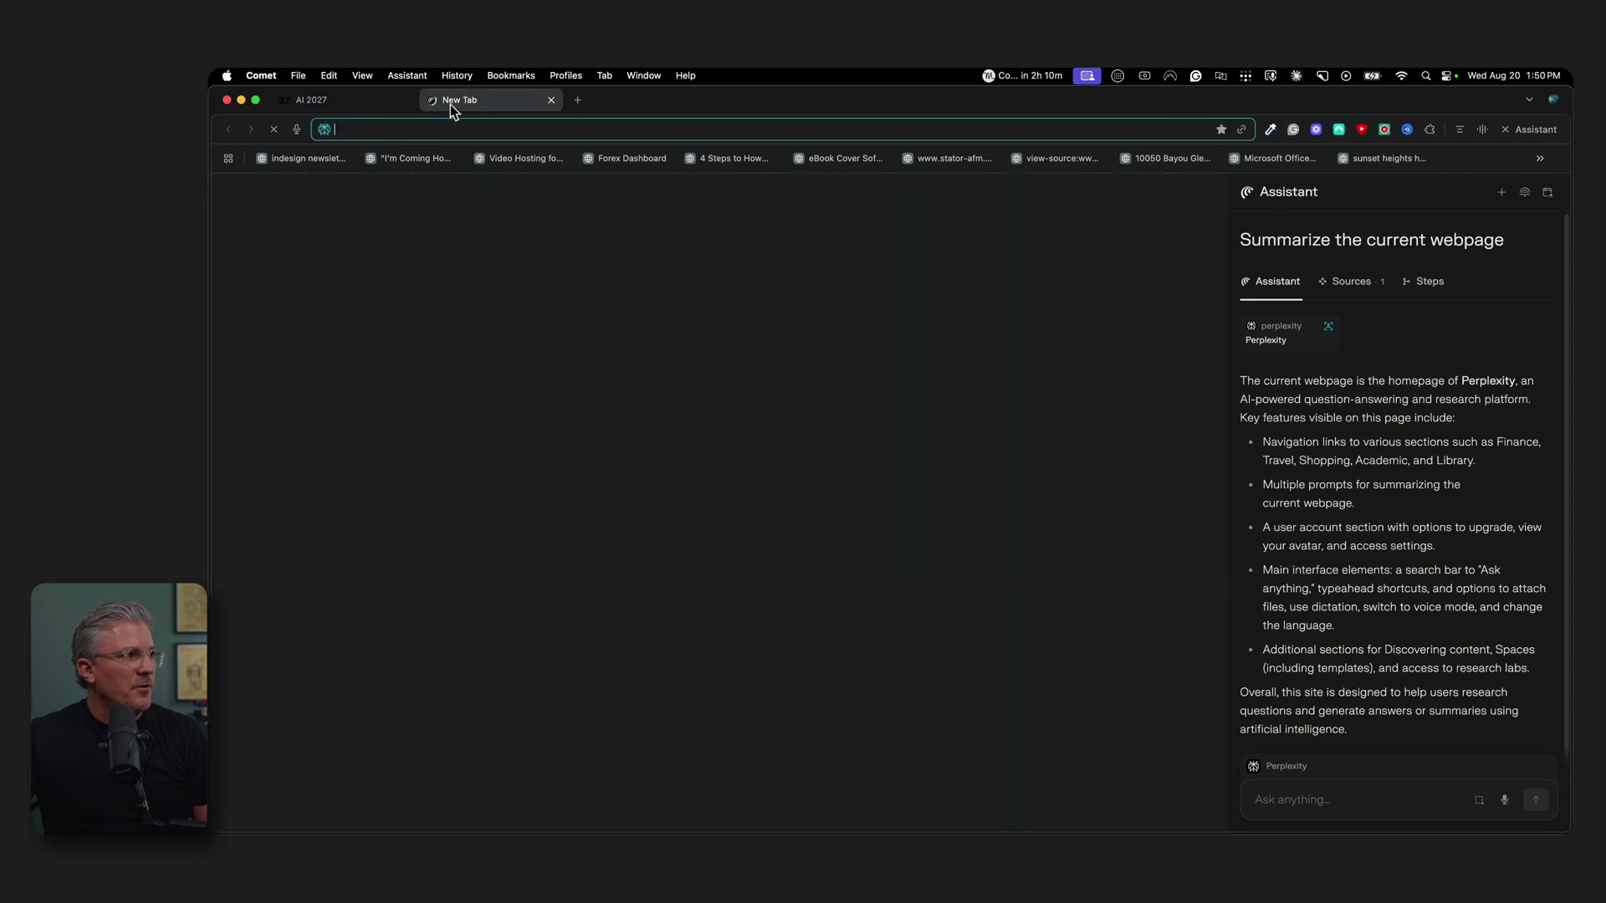
{"action": "left_click", "coordinate": [1518, 134]}
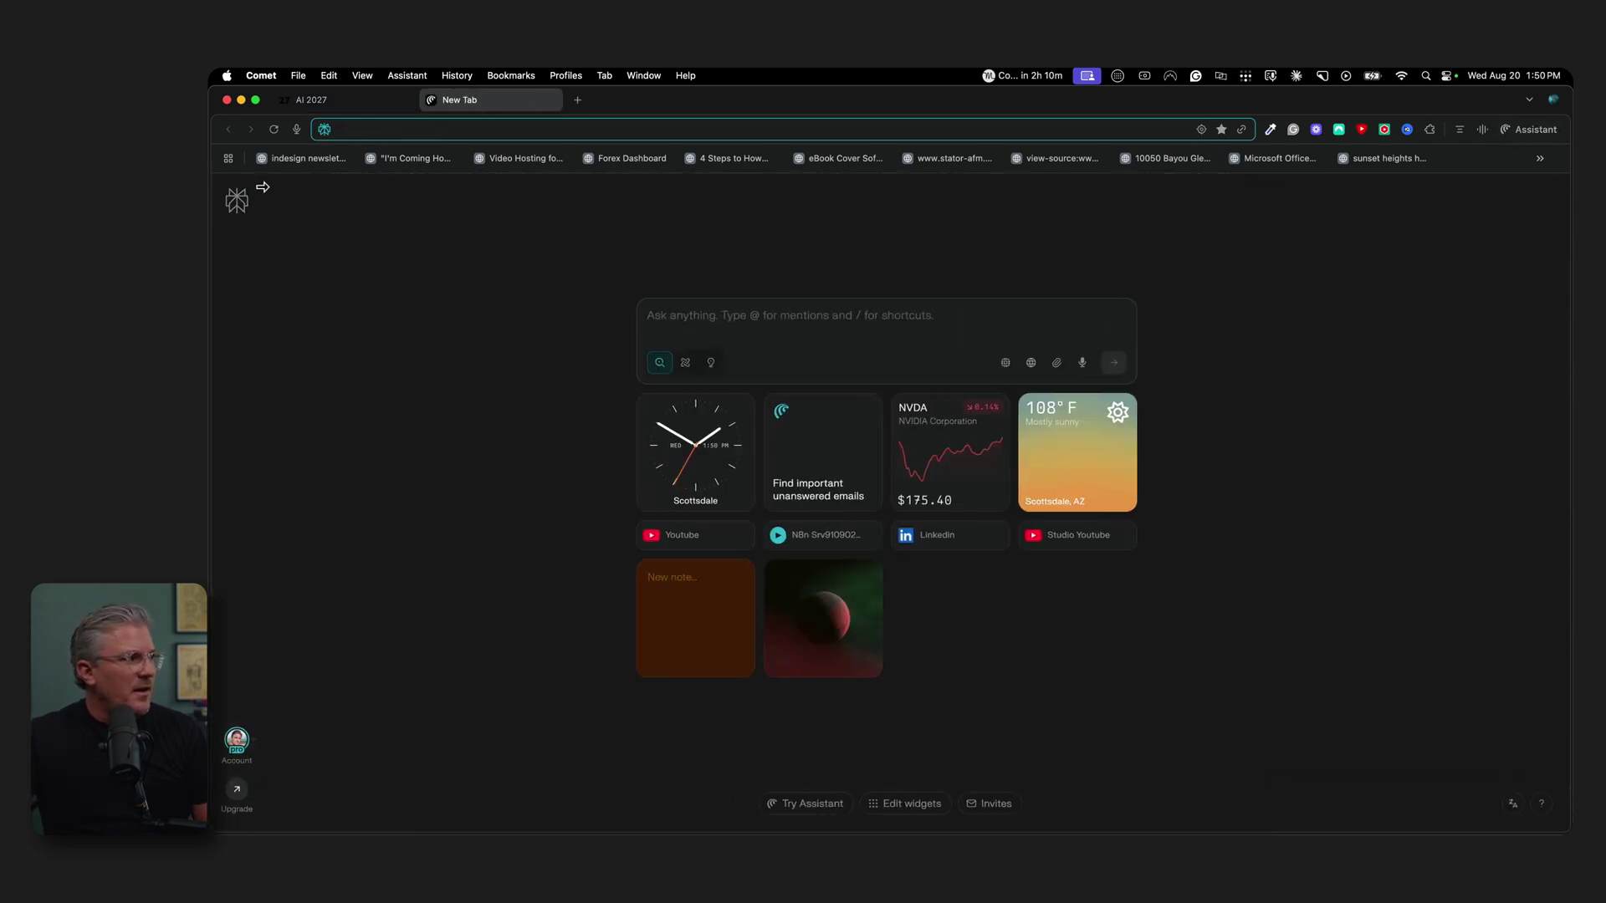
{"action": "left_click", "coordinate": [236, 200]}
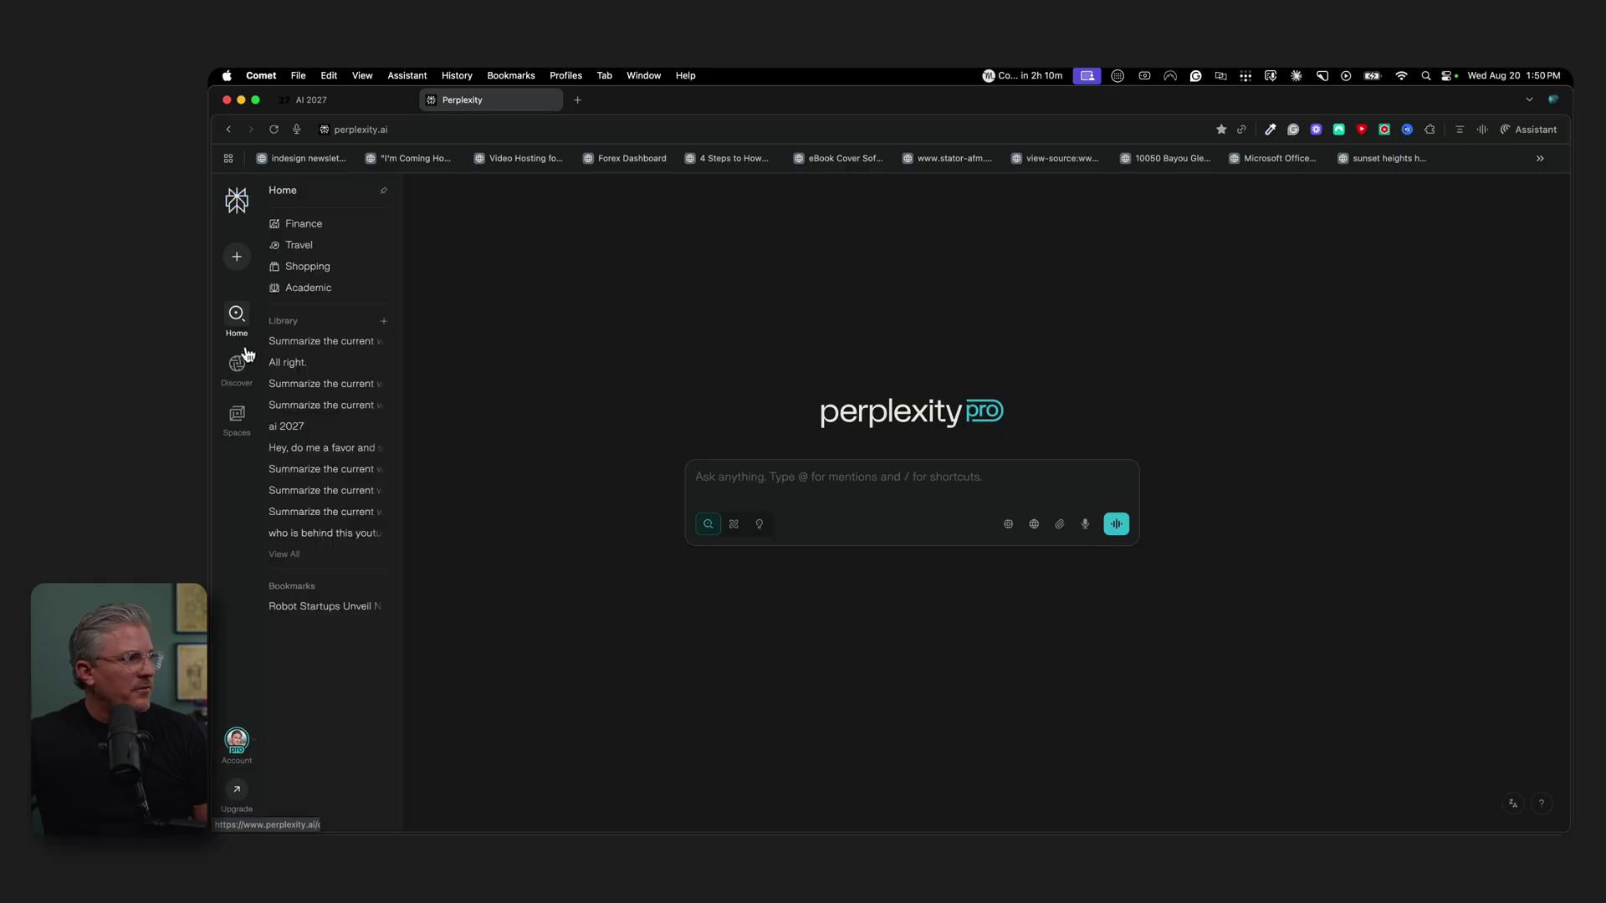
- Open Perplexity's Discover feed and scroll through its For You stories, then back to the top
{"action": "left_click", "coordinate": [239, 366]}
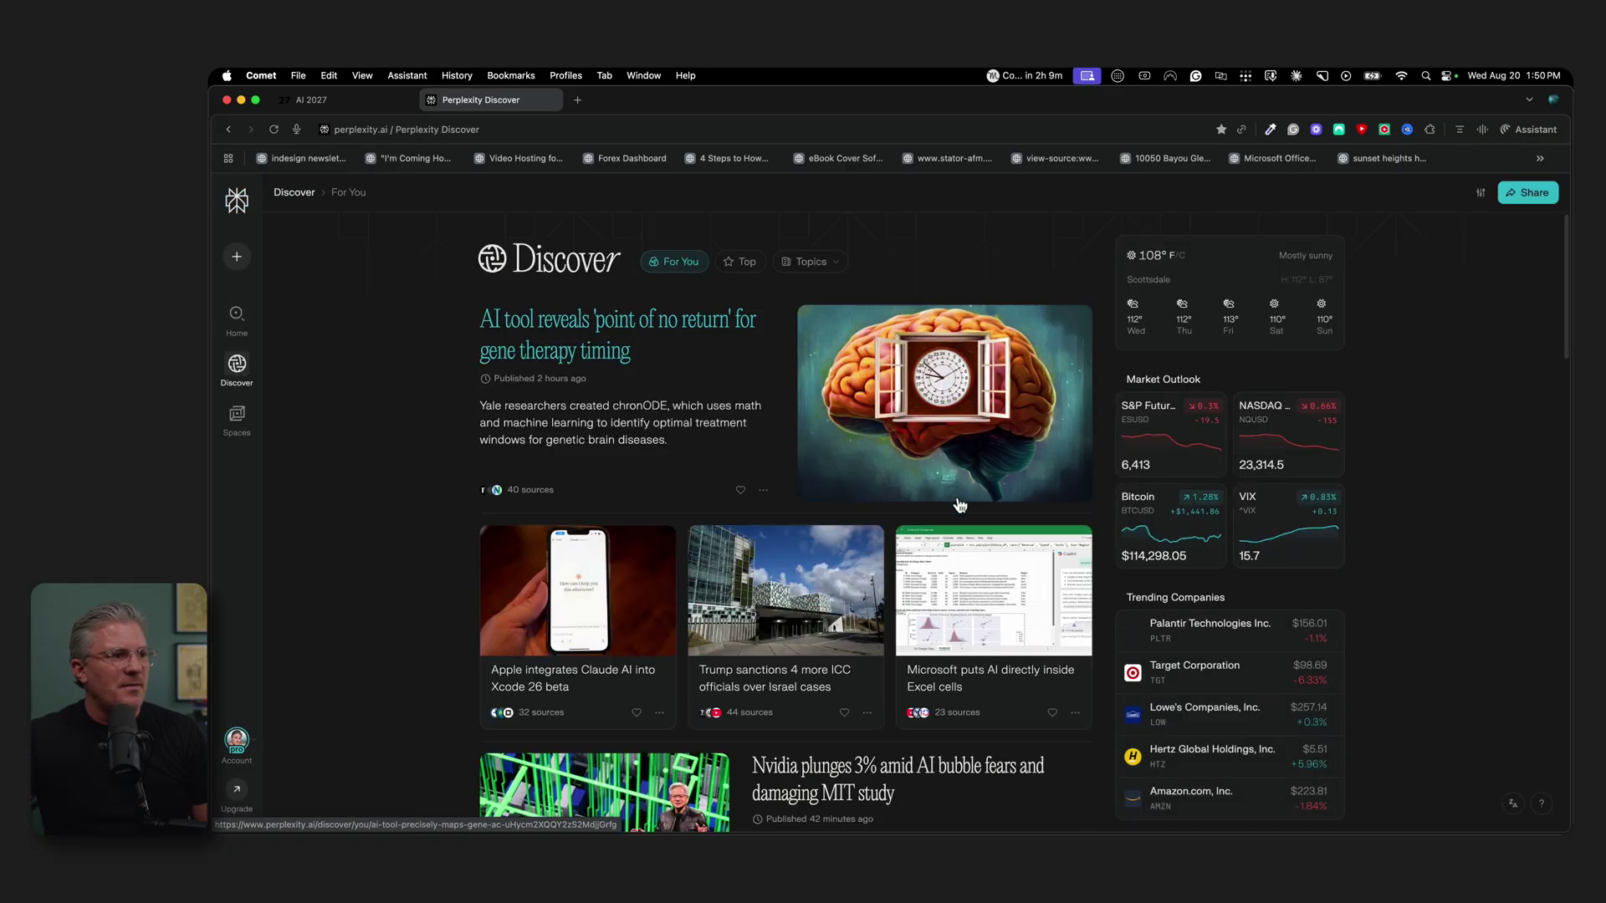
{"action": "scroll", "coordinate": [927, 617], "scroll_direction": "down", "scroll_amount": 10}
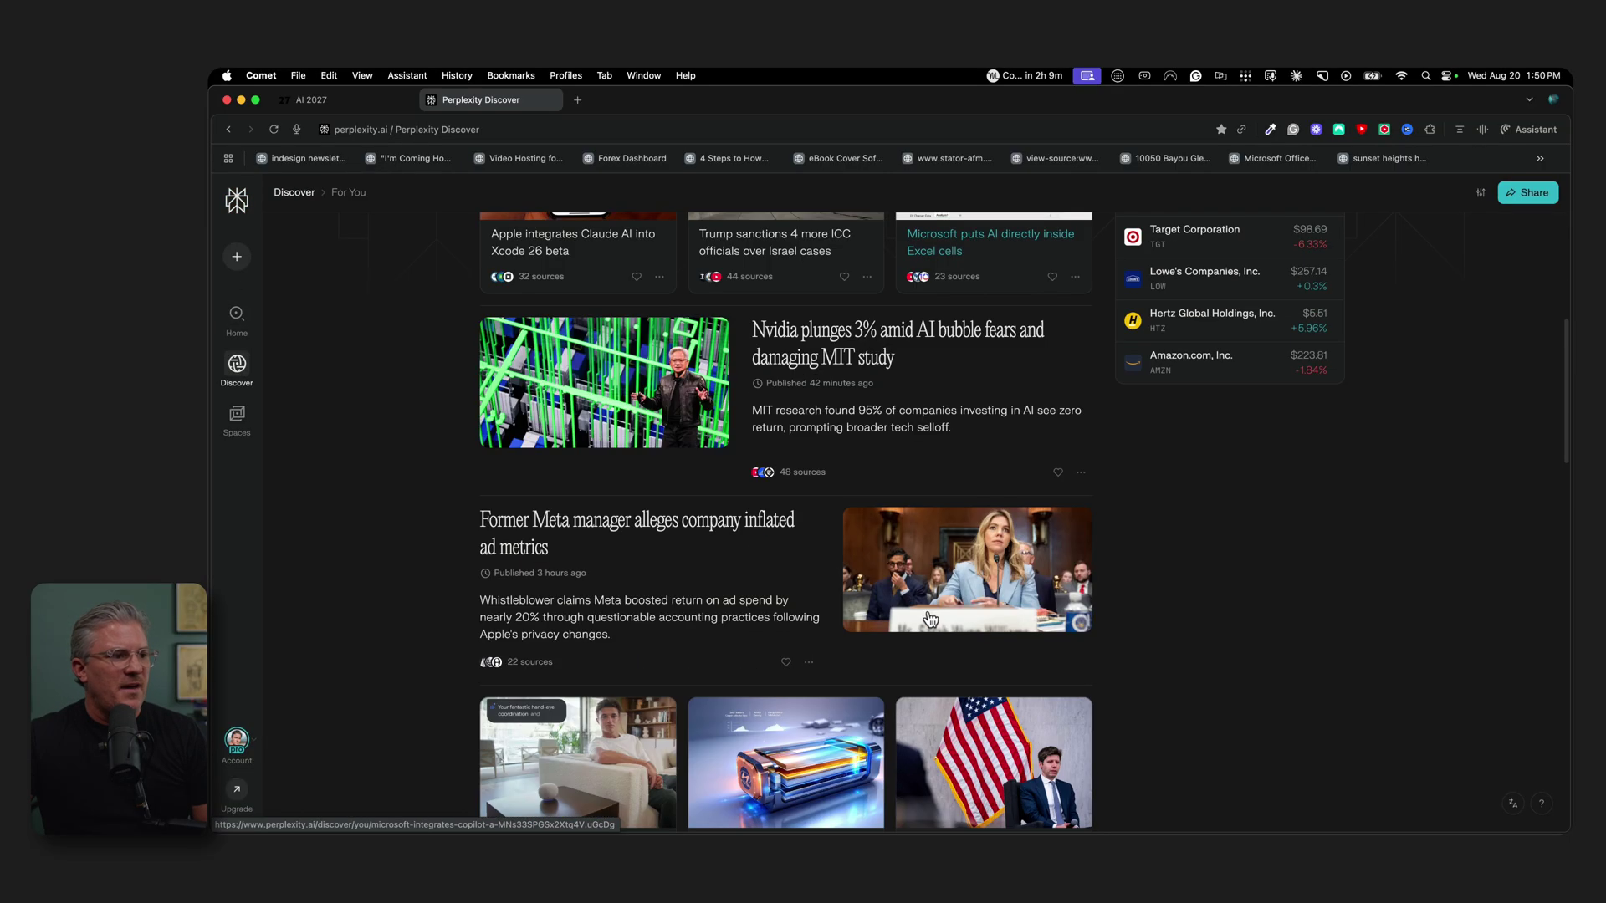
{"action": "scroll", "coordinate": [930, 619], "scroll_direction": "down", "scroll_amount": 7}
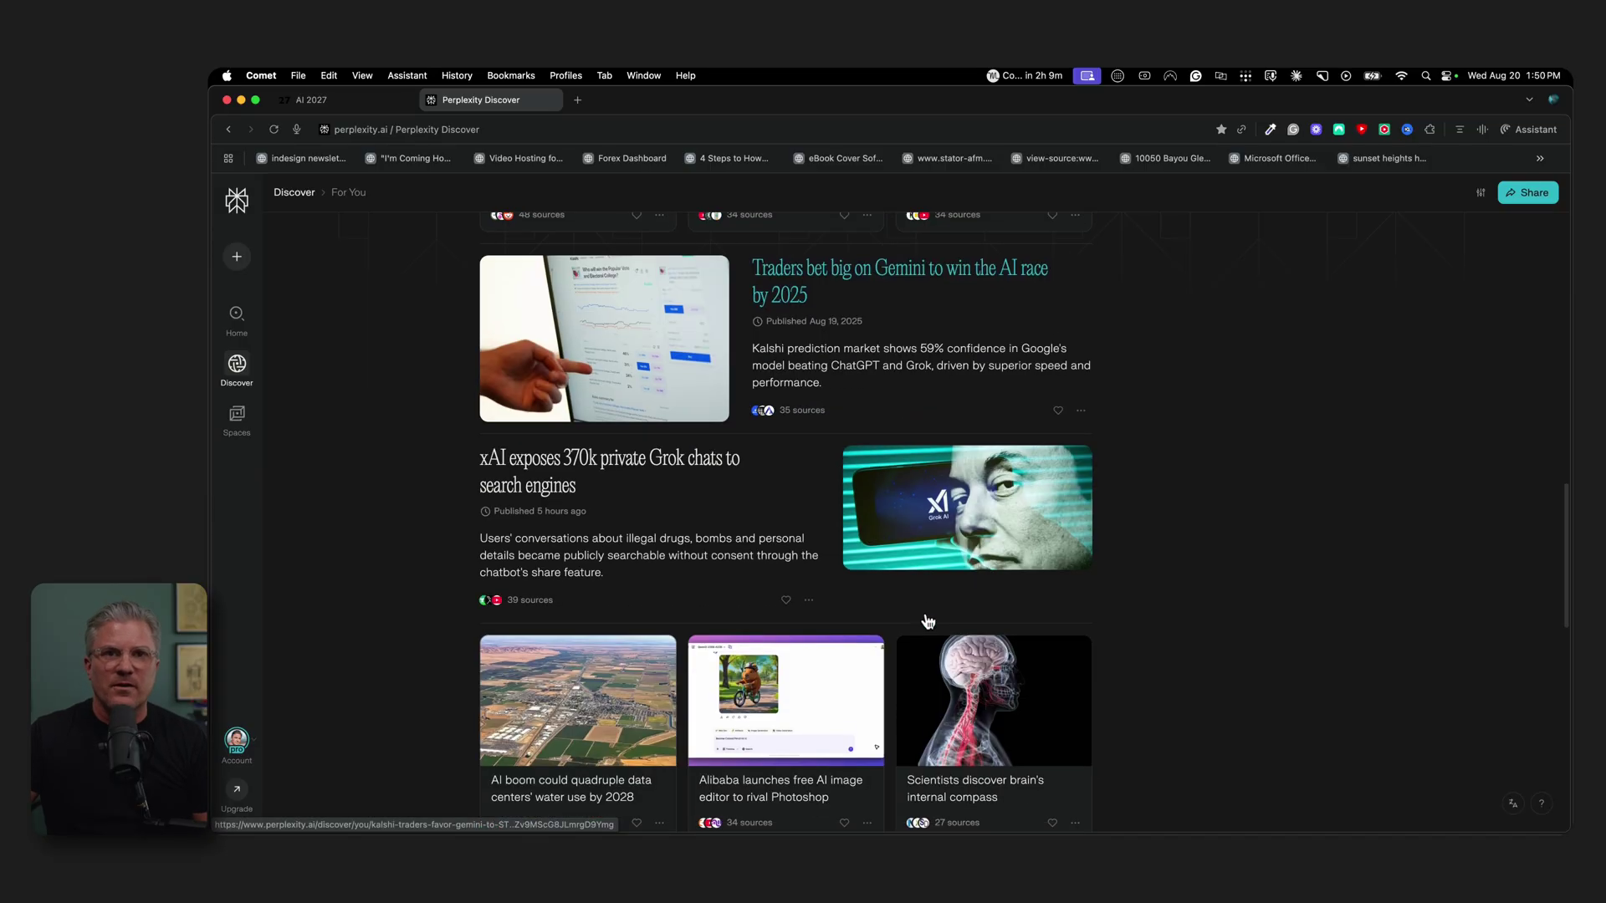
{"action": "scroll", "coordinate": [927, 620], "scroll_direction": "down", "scroll_amount": 4}
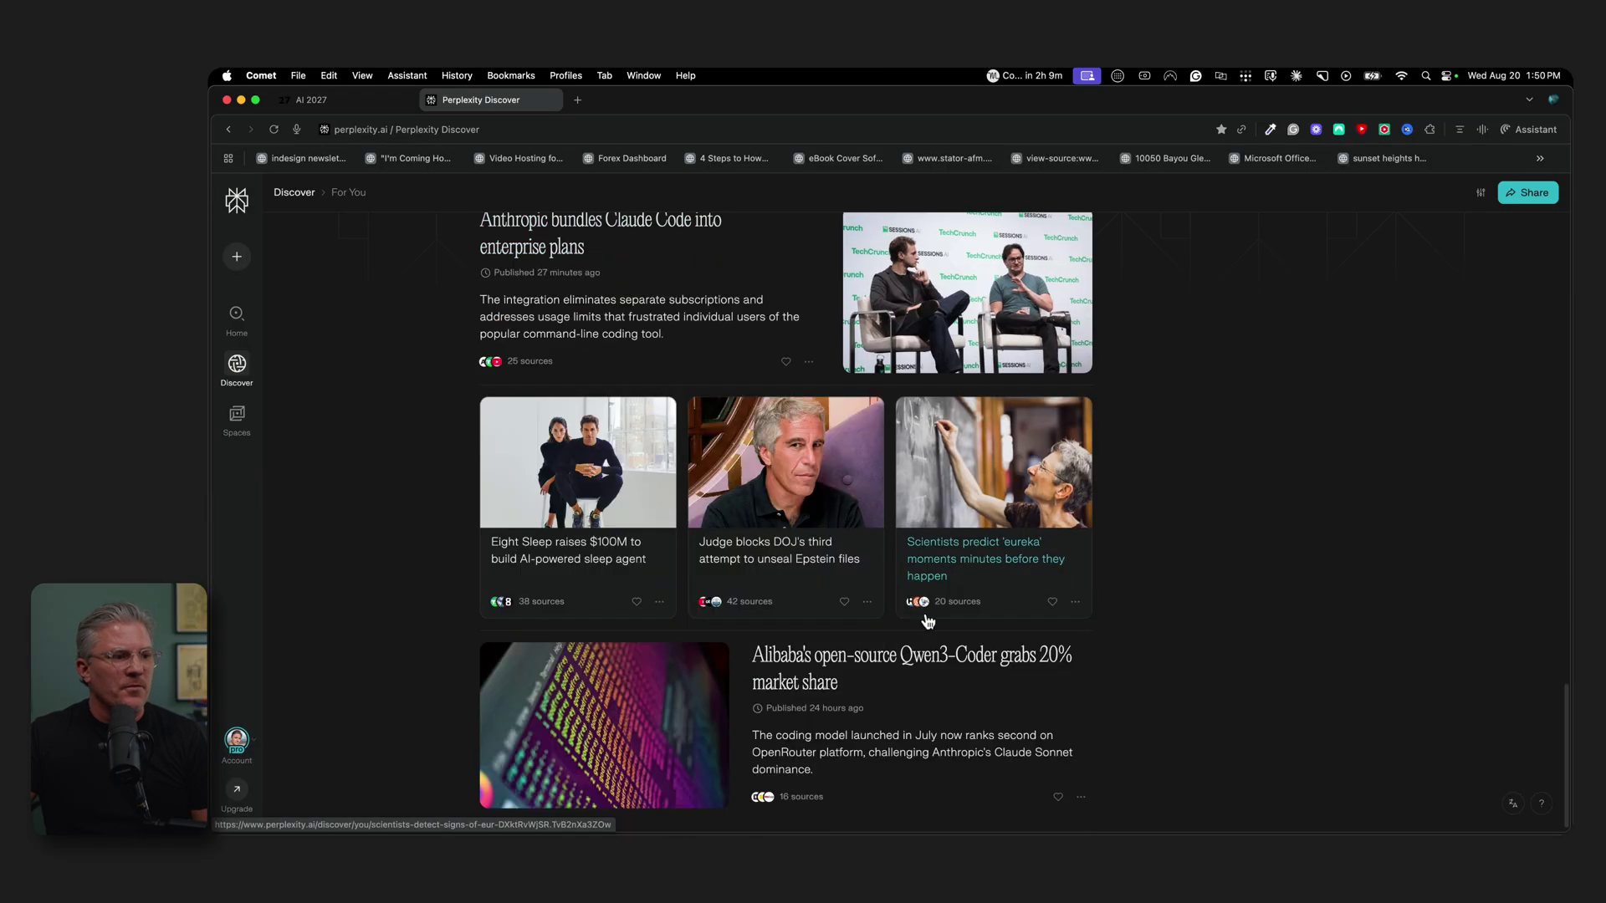
{"action": "scroll", "coordinate": [927, 619], "scroll_direction": "up", "scroll_amount": 20}
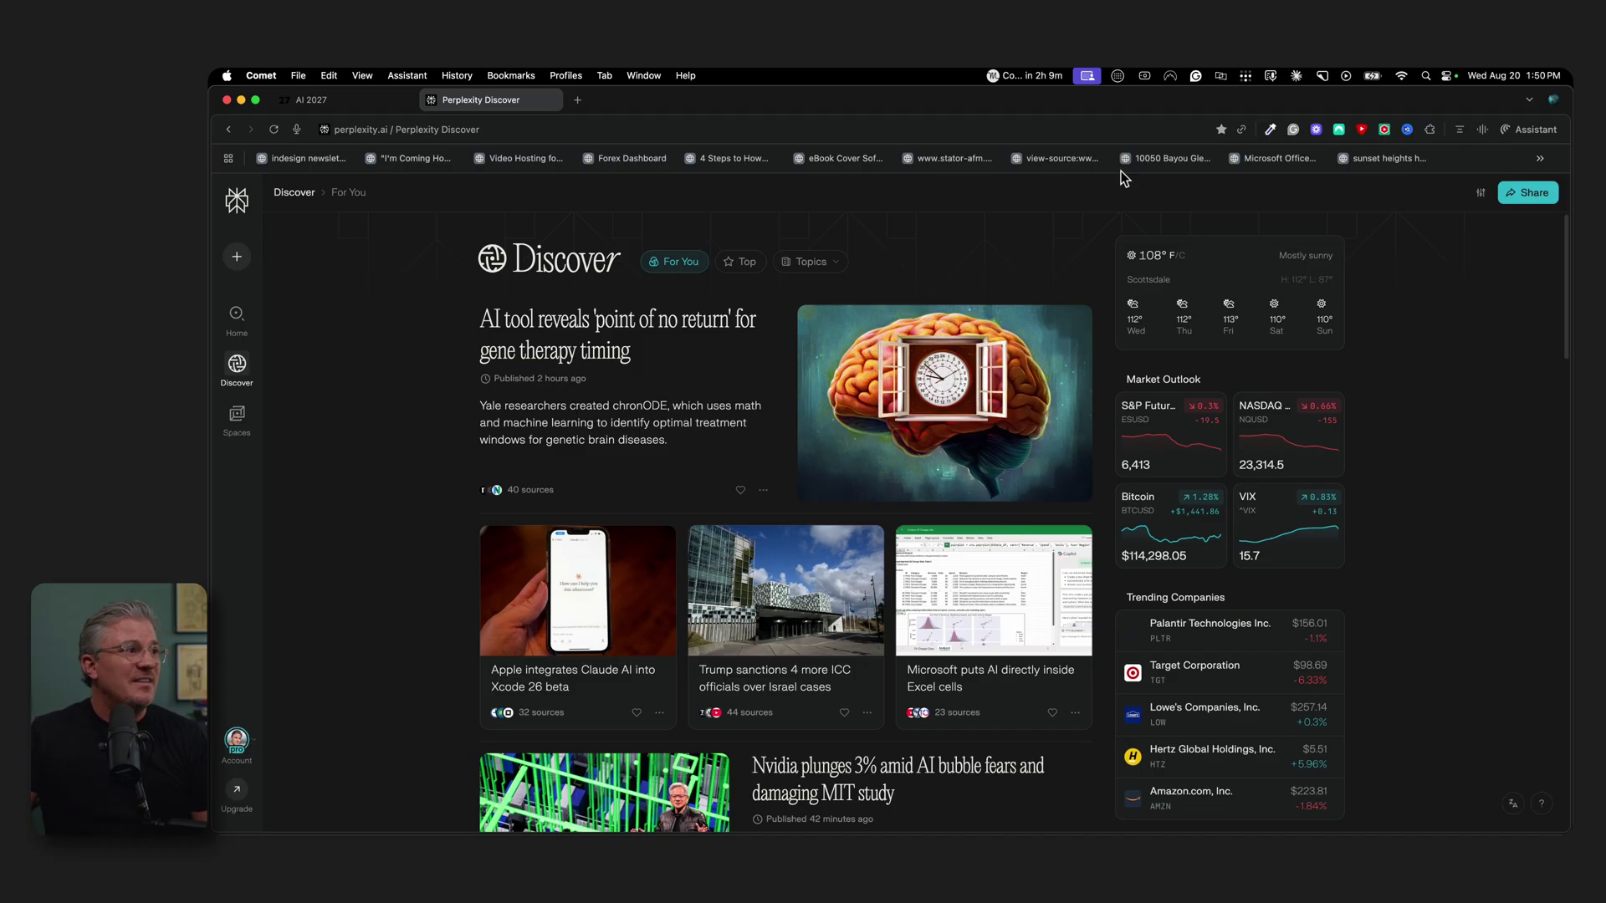
- Open a new Comet tab and show the lightbulb's suggested research prompts under the ask box
{"action": "left_click", "coordinate": [578, 101]}
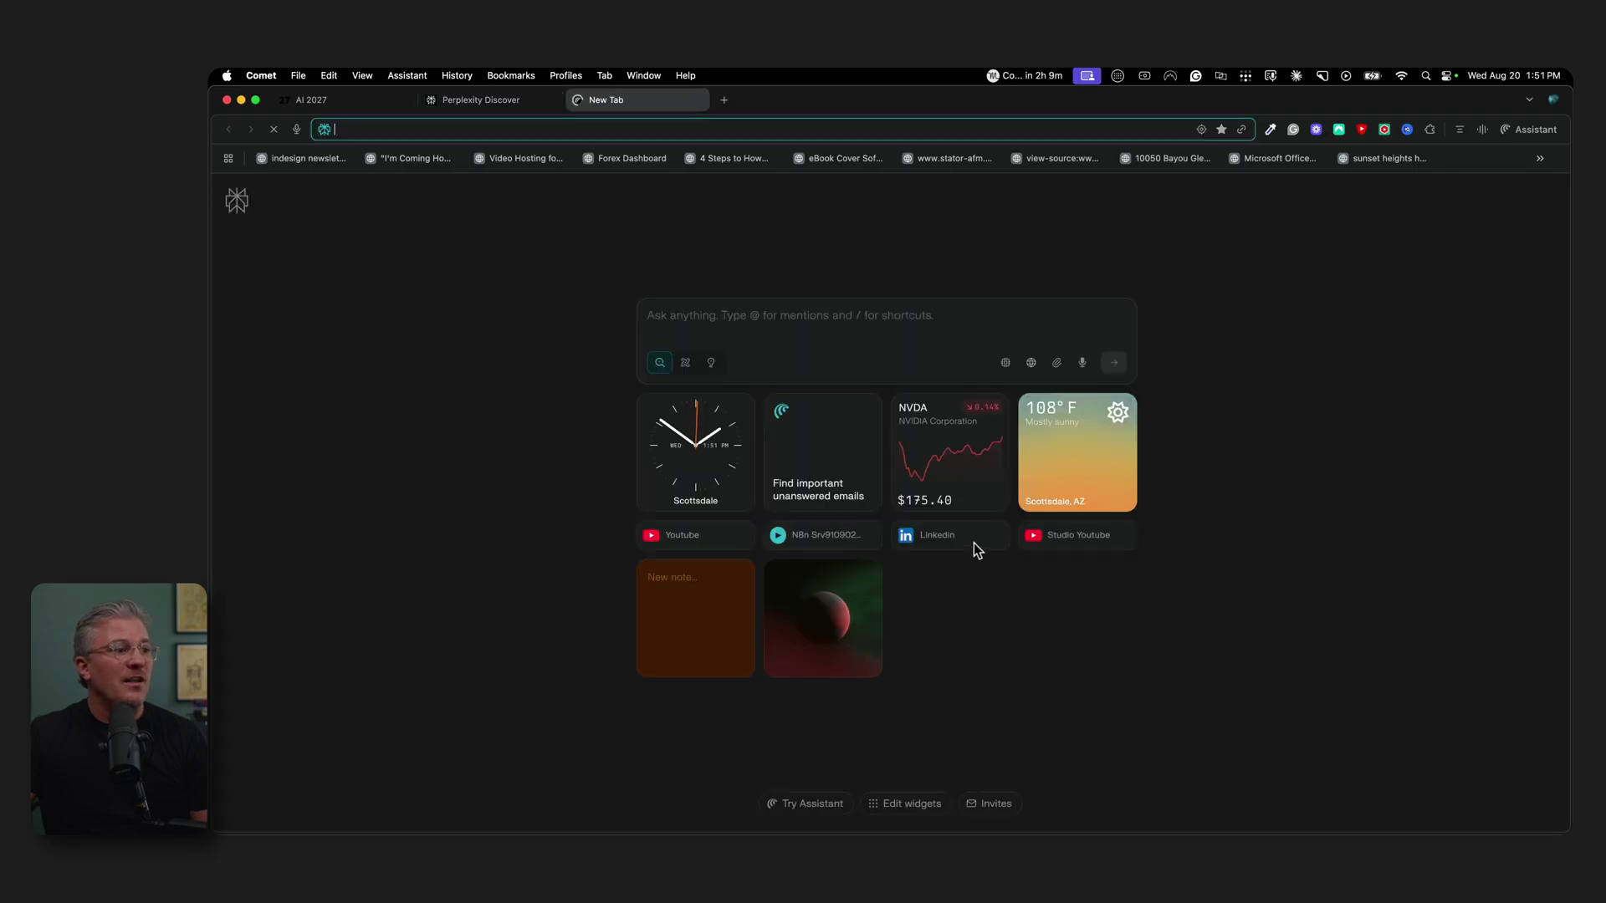
{"action": "left_click", "coordinate": [712, 363]}
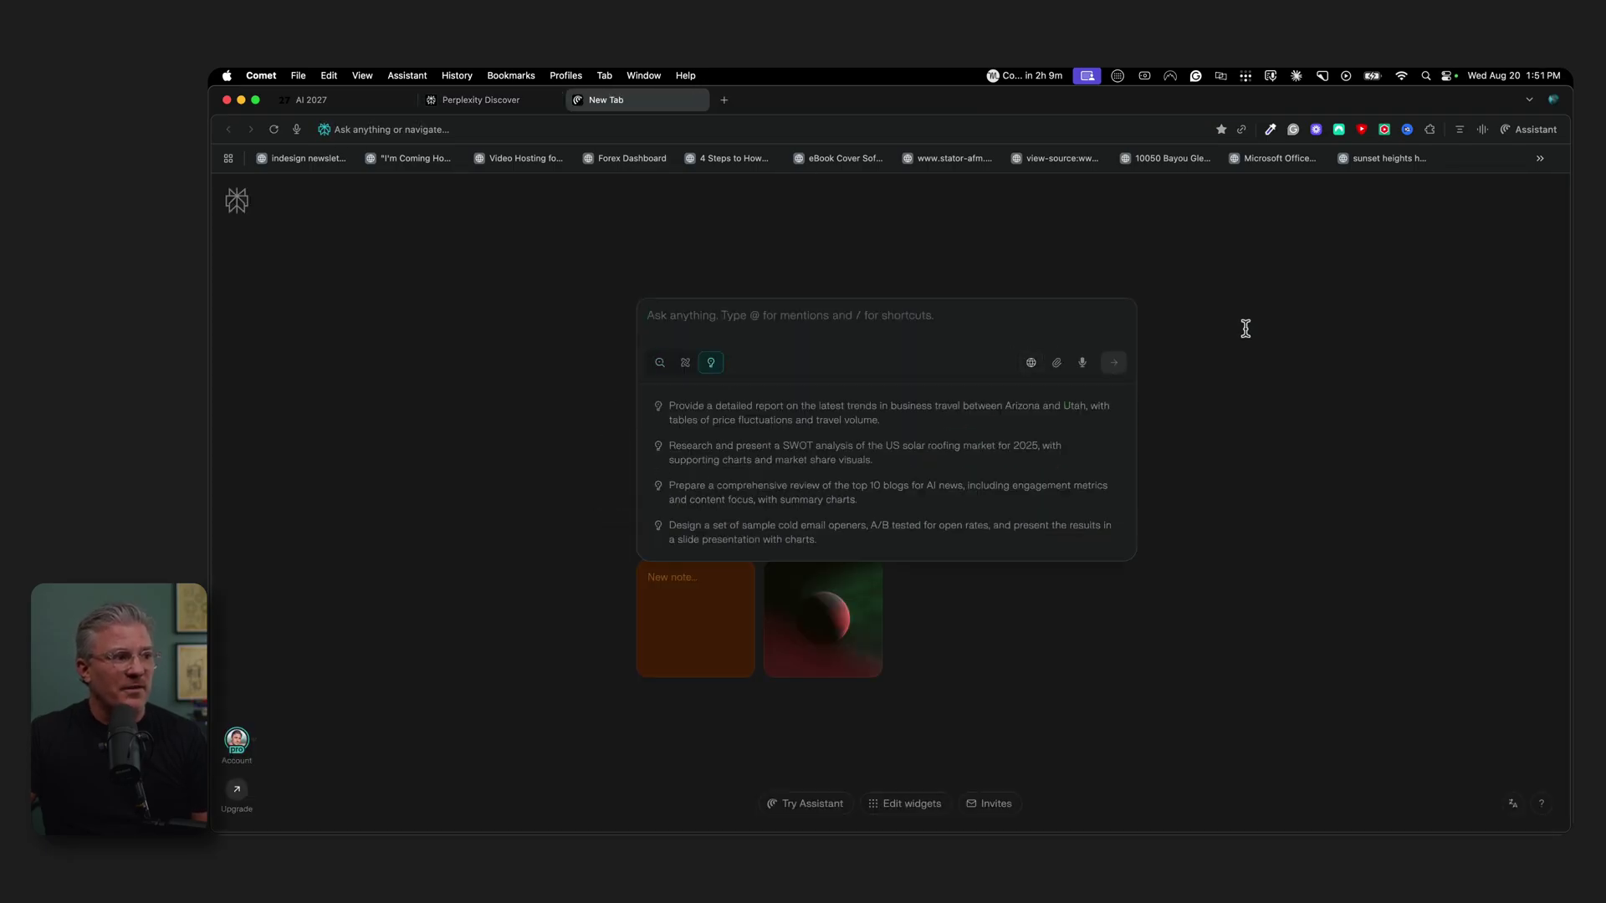